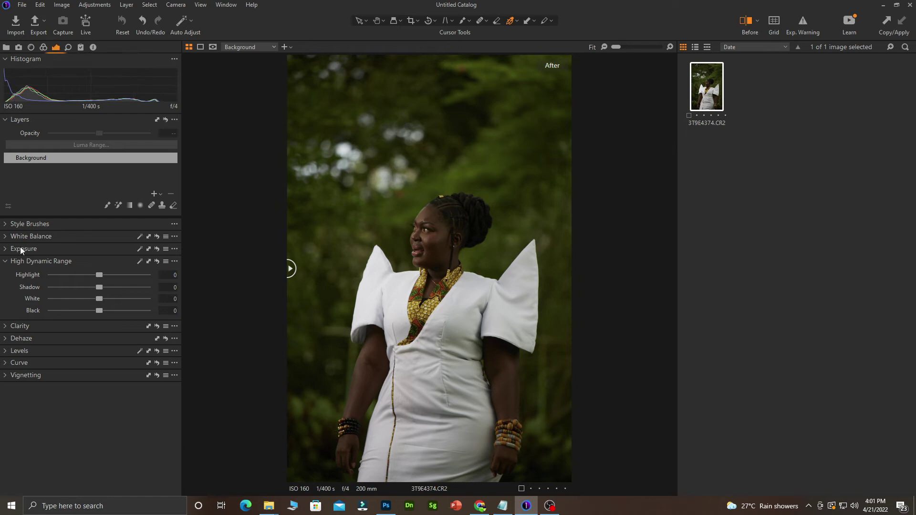
{"action": "left_click", "coordinate": [44, 47]}
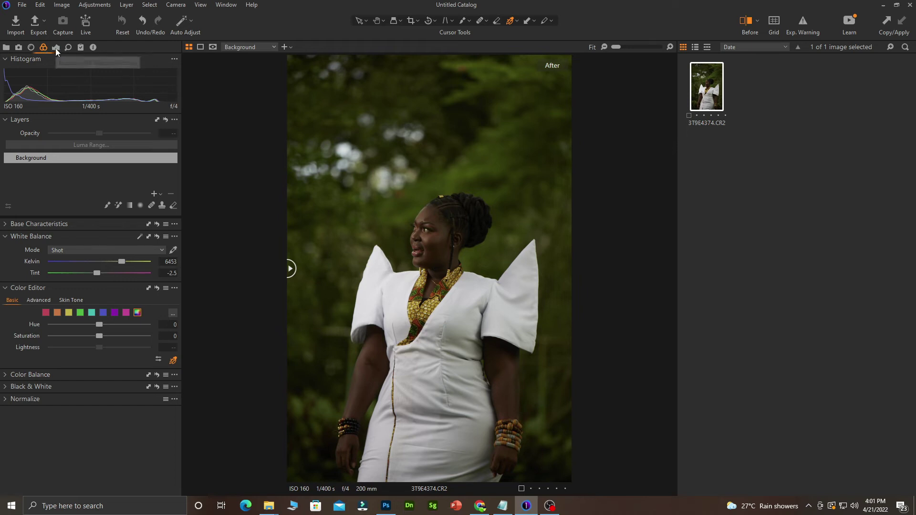
{"action": "left_click", "coordinate": [56, 49]}
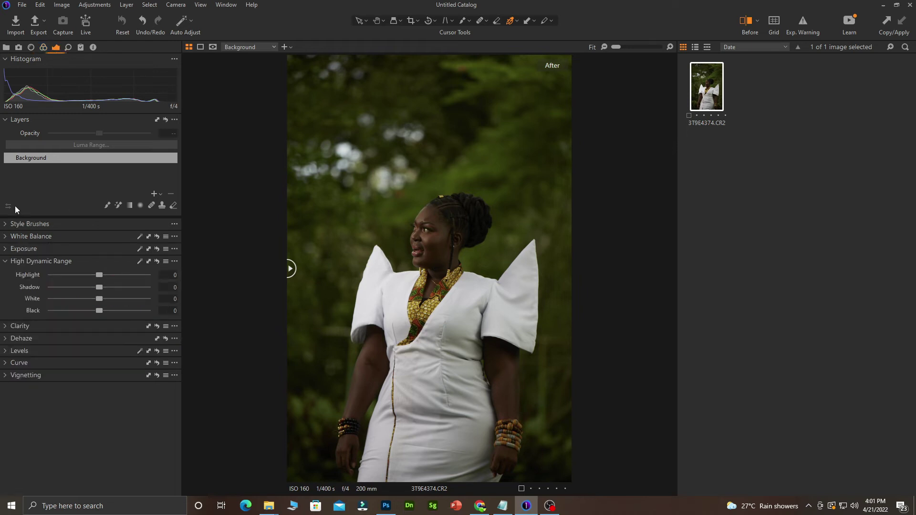
Raise the photo's exposure to 1.23 and lower its brightness to -16
{"action": "left_click", "coordinate": [23, 161]}
{"action": "left_click", "coordinate": [5, 120]}
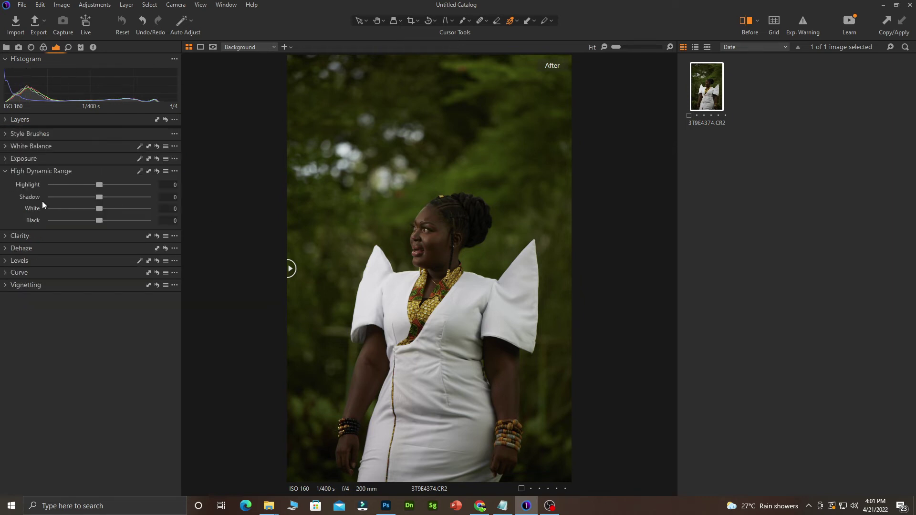
{"action": "left_click", "coordinate": [10, 173]}
{"action": "left_click", "coordinate": [9, 162]}
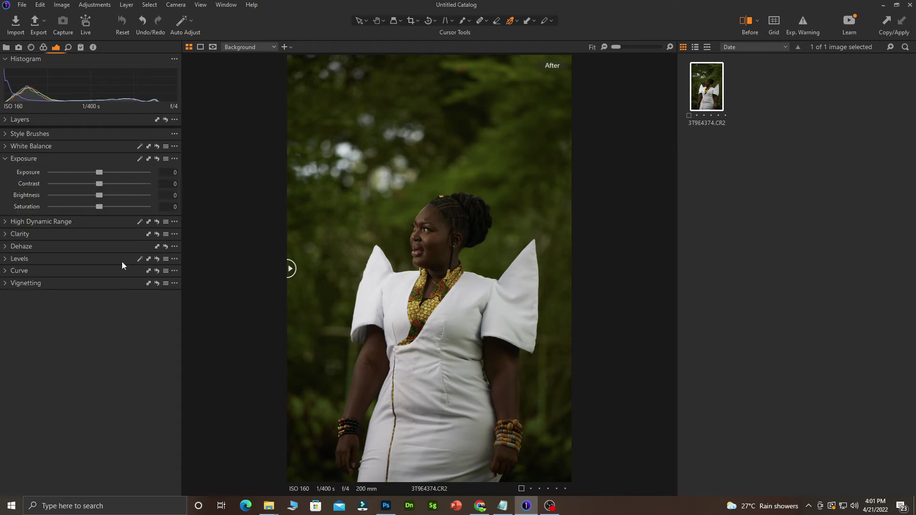
{"action": "left_click_drag", "start_coordinate": [99, 173], "coordinate": [114, 179]}
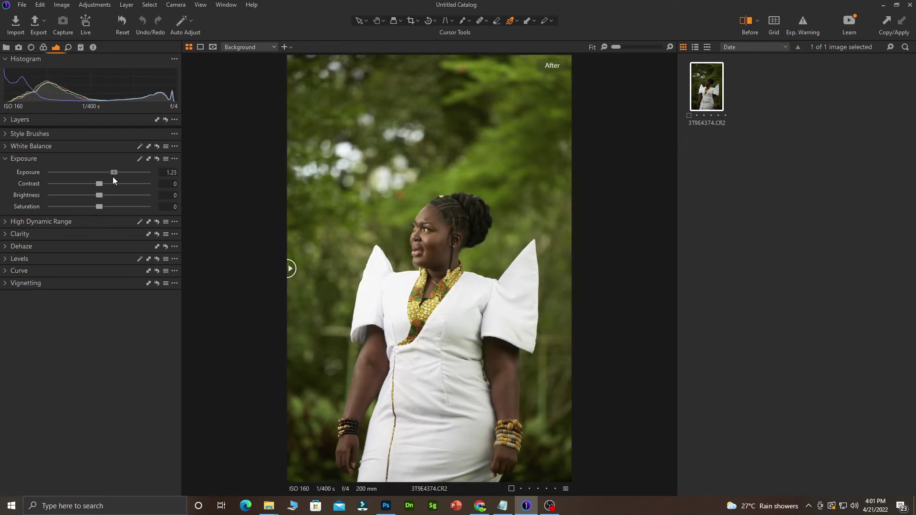
{"action": "left_click_drag", "start_coordinate": [99, 196], "coordinate": [84, 193]}
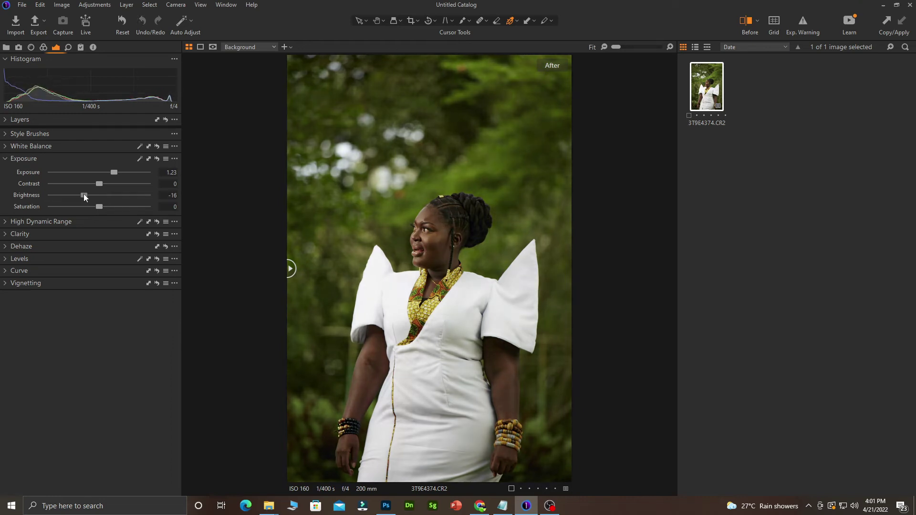
Set High Dynamic Range shadow to 41, white to -80 and black to 28, with brightness at -20, and compare the photo before and after
{"action": "left_click", "coordinate": [5, 222]}
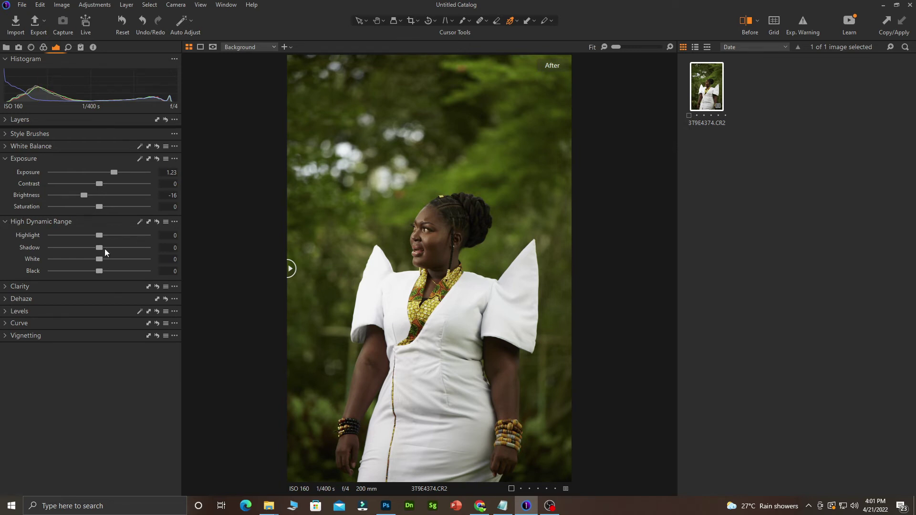
{"action": "left_click_drag", "start_coordinate": [110, 248], "coordinate": [57, 259]}
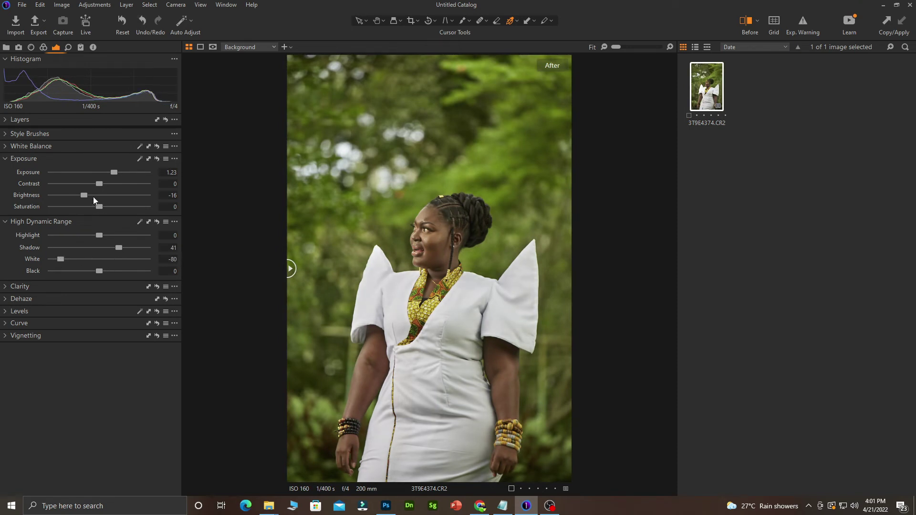
{"action": "mouse_move", "coordinate": [85, 193]}
{"action": "left_mouse_down"}
{"action": "mouse_move", "coordinate": [70, 196]}
{"action": "mouse_move", "coordinate": [81, 196]}
{"action": "left_mouse_up"}
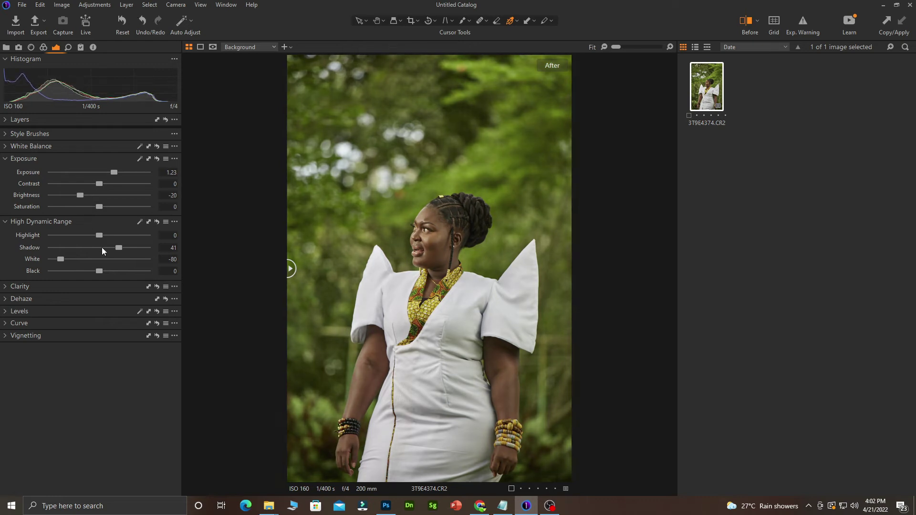
{"action": "left_click_drag", "start_coordinate": [99, 272], "coordinate": [112, 271]}
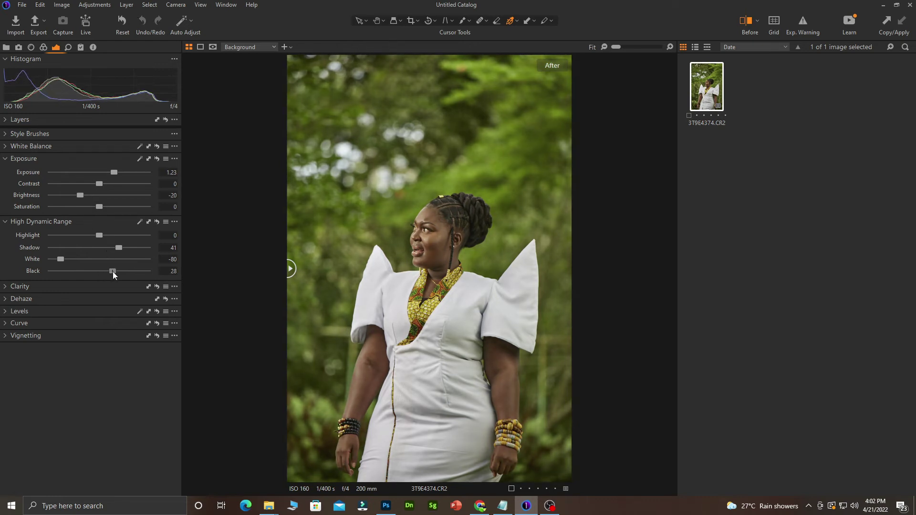
{"action": "left_click_drag", "start_coordinate": [290, 268], "coordinate": [172, 263]}
{"action": "left_click_drag", "start_coordinate": [290, 268], "coordinate": [33, 242]}
Switch the Color Editor to Advanced mode and add a new filled adjustment layer above the background
{"action": "left_click", "coordinate": [5, 160]}
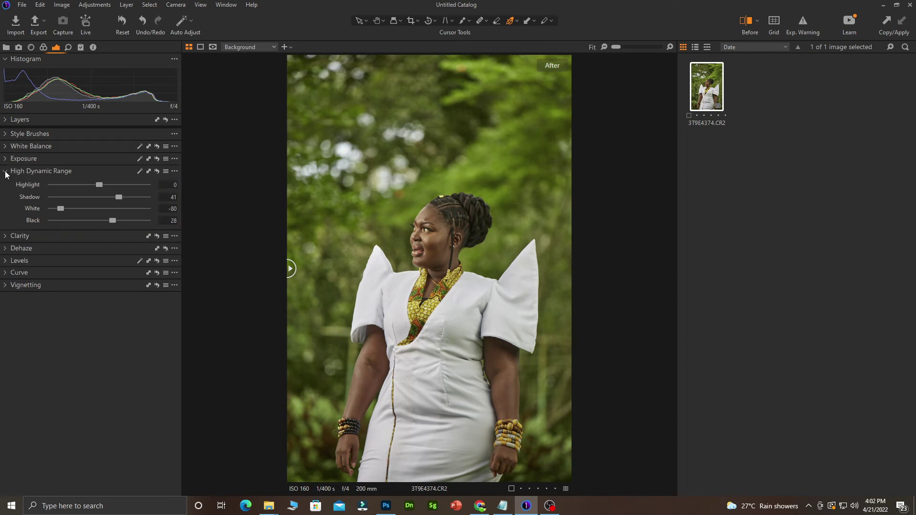
{"action": "left_click", "coordinate": [5, 172]}
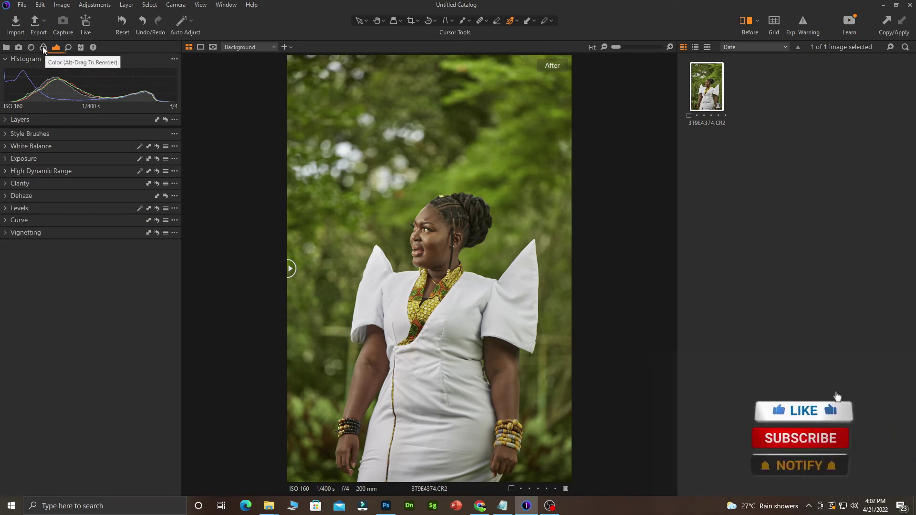
{"action": "left_click", "coordinate": [43, 48]}
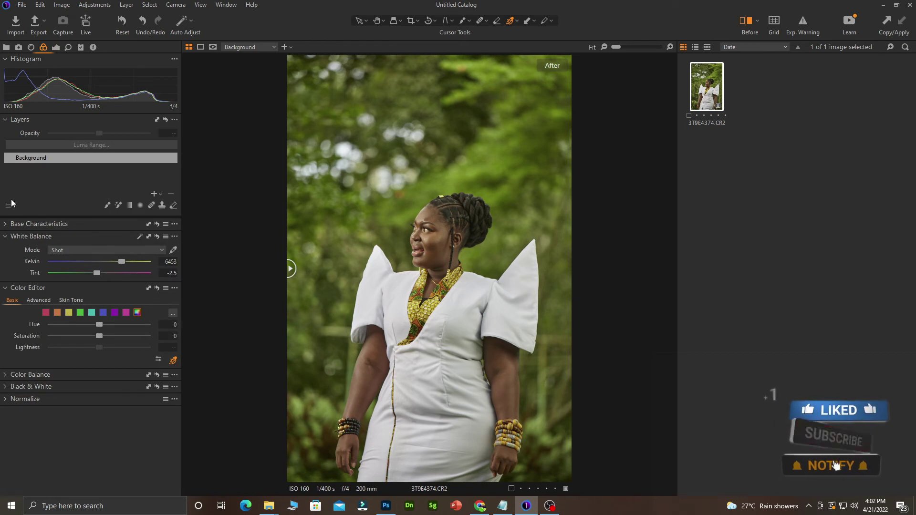
{"action": "left_click", "coordinate": [4, 237]}
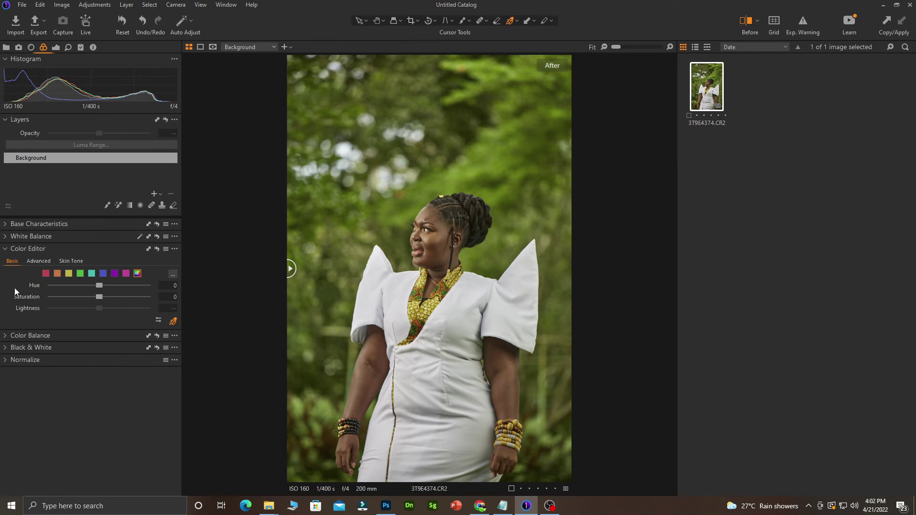
{"action": "left_click", "coordinate": [36, 261]}
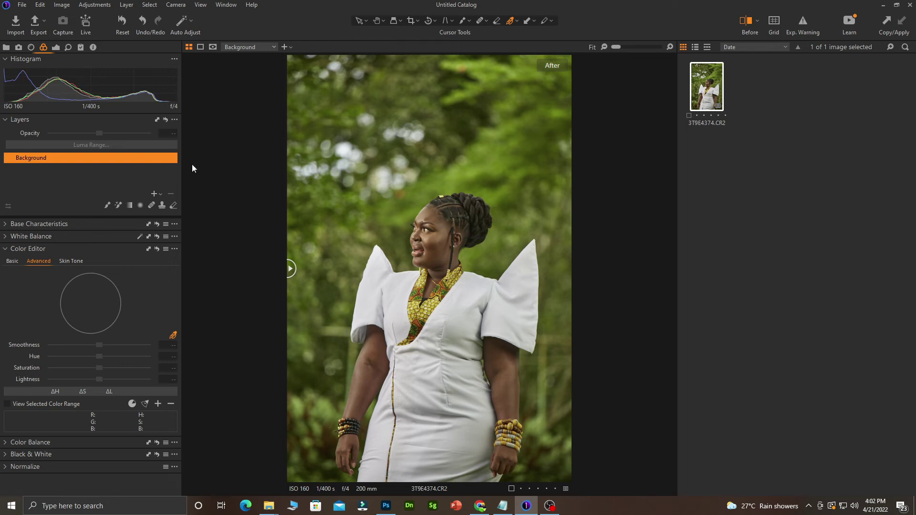
{"action": "left_click", "coordinate": [161, 194]}
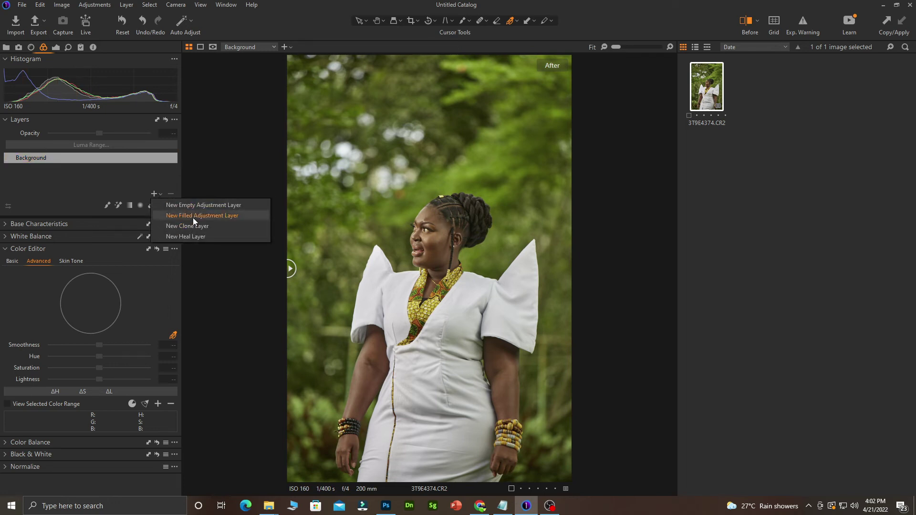
{"action": "left_click", "coordinate": [228, 217]}
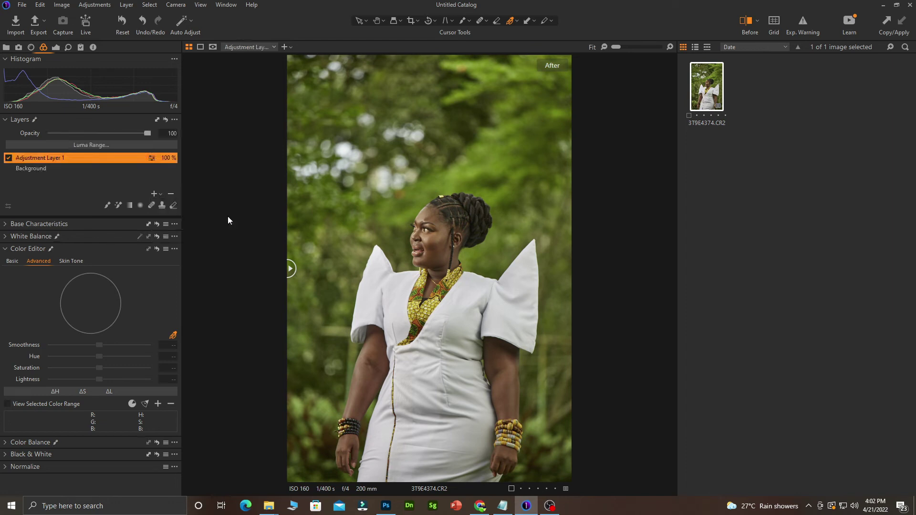
Sample the green of the background foliage and shift its color range away from yellow, widening it toward the cooler greens
{"action": "left_click", "coordinate": [173, 335]}
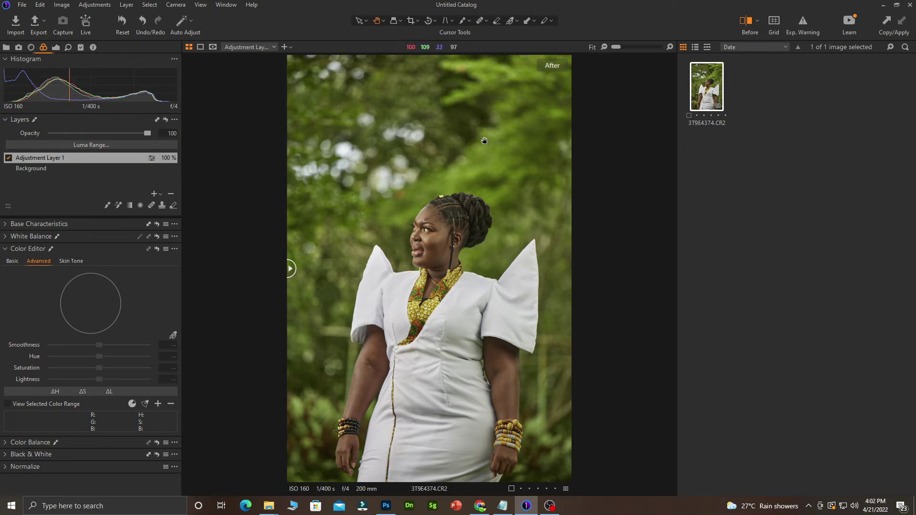
{"action": "left_click", "coordinate": [174, 336]}
{"action": "left_click", "coordinate": [502, 151]}
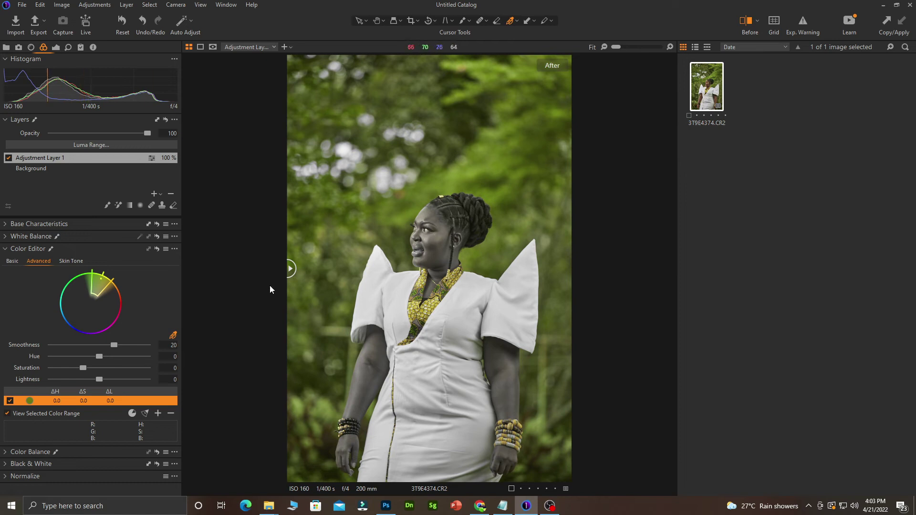
{"action": "mouse_move", "coordinate": [111, 282]}
{"action": "left_mouse_down"}
{"action": "mouse_move", "coordinate": [85, 280]}
{"action": "mouse_move", "coordinate": [104, 279]}
{"action": "left_mouse_up"}
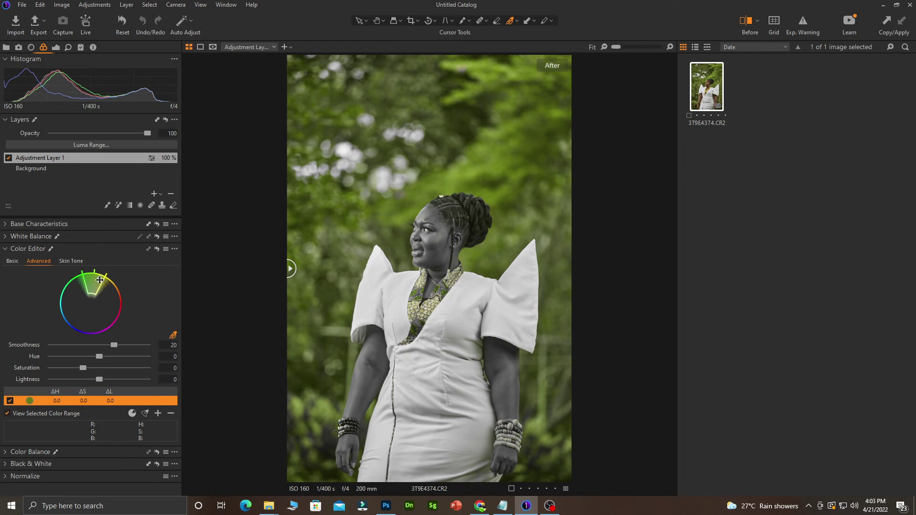
{"action": "left_click_drag", "start_coordinate": [105, 282], "coordinate": [98, 278]}
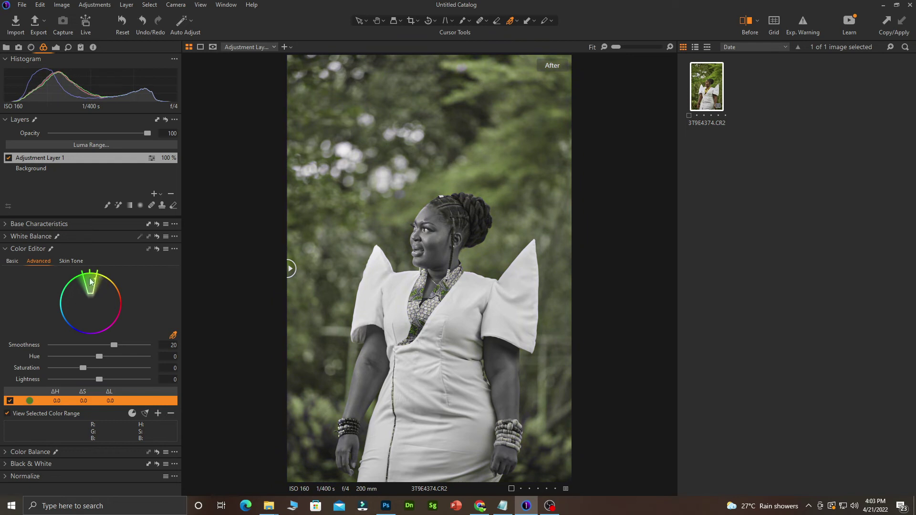
{"action": "left_click_drag", "start_coordinate": [81, 278], "coordinate": [71, 284]}
Try extreme adjustments on the green range, ending at hue 30, saturation -100 and lightness -37.6, with the selected-range view off
{"action": "left_click", "coordinate": [9, 401]}
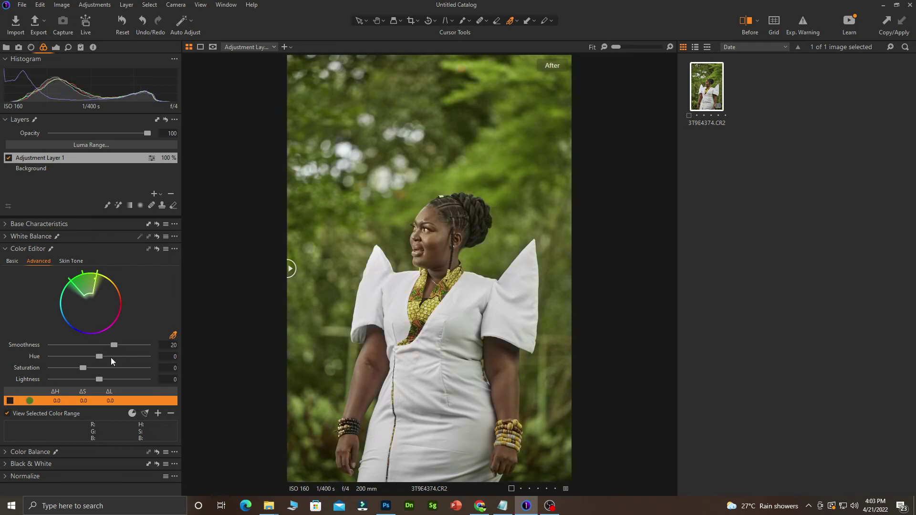
{"action": "left_click_drag", "start_coordinate": [99, 356], "coordinate": [69, 358]}
{"action": "left_click_drag", "start_coordinate": [137, 356], "coordinate": [157, 356]}
{"action": "left_click_drag", "start_coordinate": [84, 368], "coordinate": [183, 356]}
{"action": "left_click_drag", "start_coordinate": [99, 379], "coordinate": [149, 376]}
{"action": "mouse_move", "coordinate": [75, 373]}
{"action": "left_mouse_down"}
{"action": "mouse_move", "coordinate": [154, 370]}
{"action": "mouse_move", "coordinate": [39, 370]}
{"action": "mouse_move", "coordinate": [81, 379]}
{"action": "left_mouse_up"}
{"action": "left_click", "coordinate": [8, 414]}
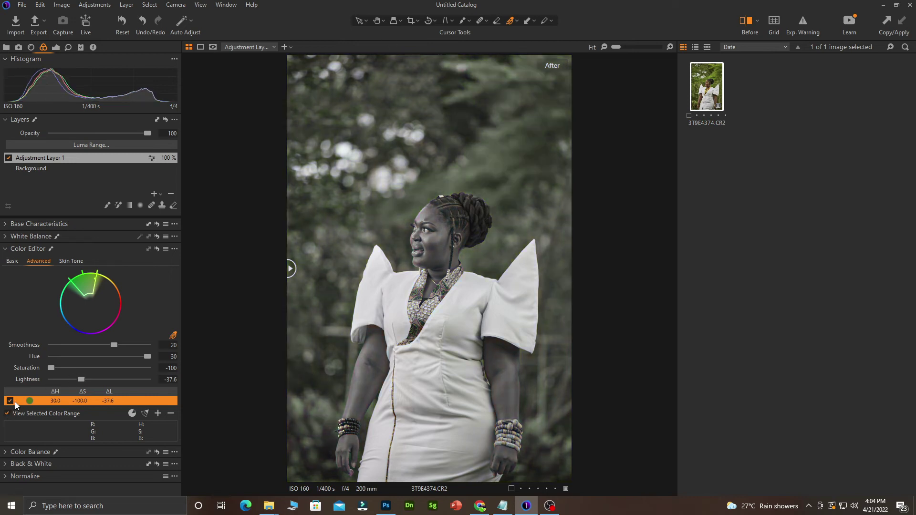
{"action": "left_click", "coordinate": [7, 413]}
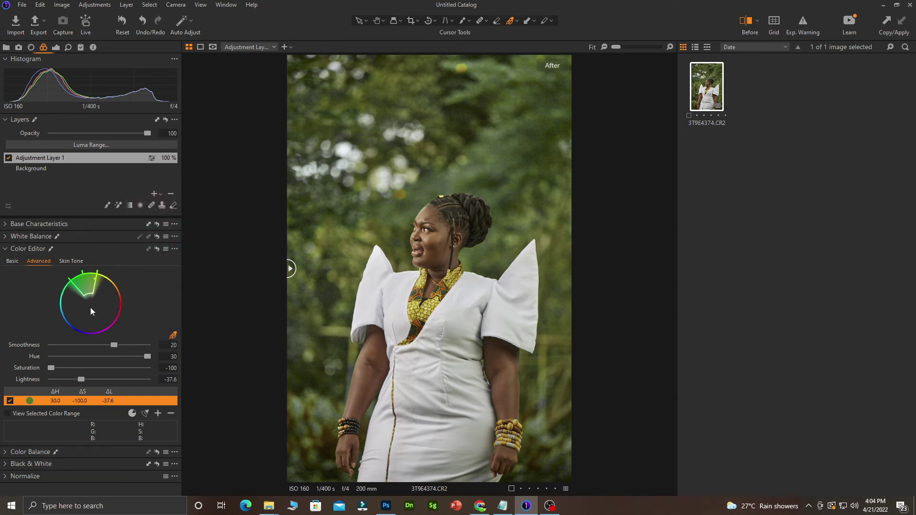
Reset the green range's smoothness, hue, saturation and lightness to 0
{"action": "left_click", "coordinate": [115, 346]}
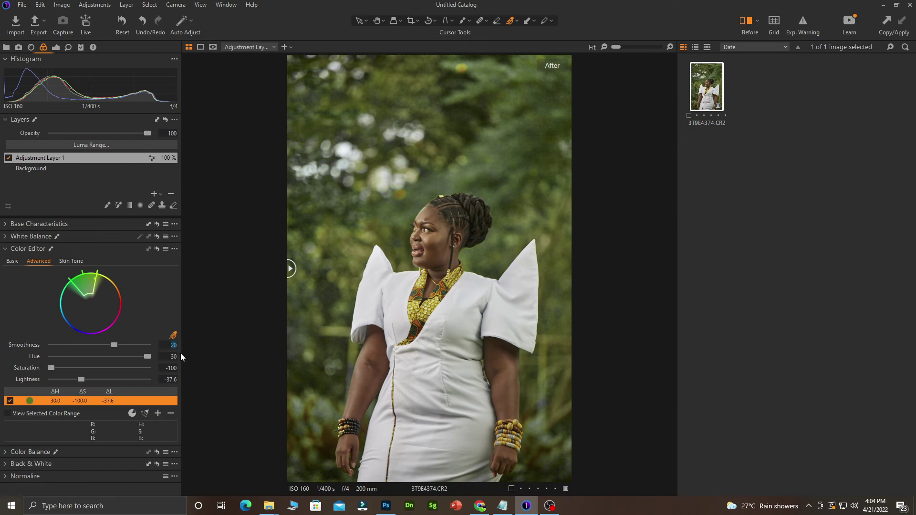
{"action": "left_click", "coordinate": [167, 359]}
{"action": "type", "text": "0"}
{"action": "key", "text": "Tab"}
{"action": "key", "text": "Tab"}
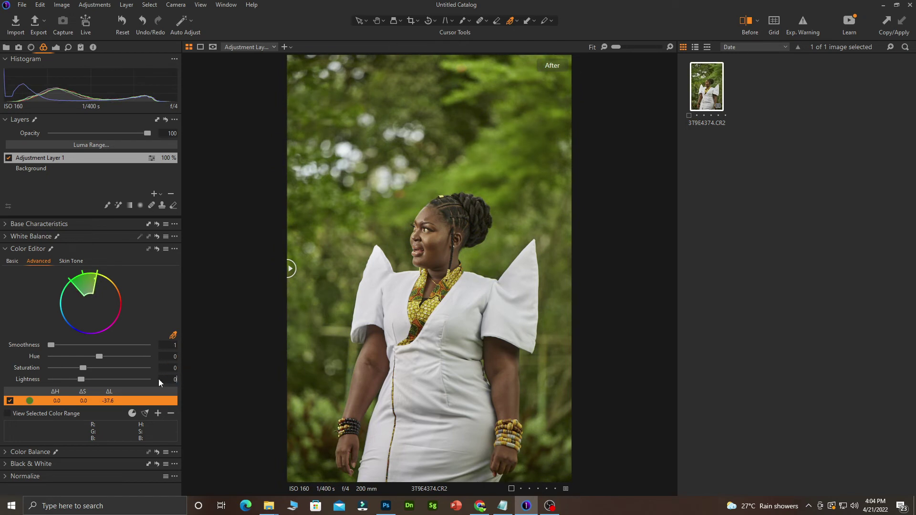
{"action": "key", "text": "Tab"}
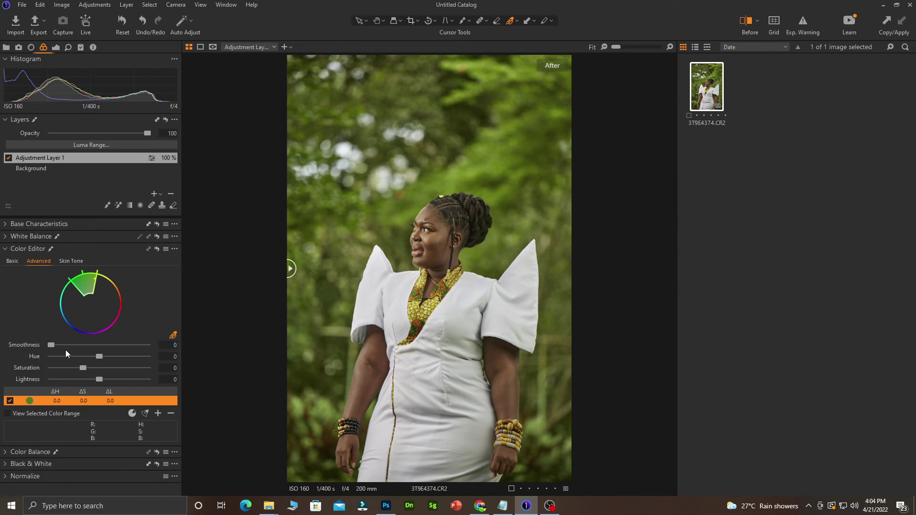
Set the green range's smoothness to 20.1, hue to 14, saturation to 26.7 and lightness to -17.8
{"action": "left_click_drag", "start_coordinate": [51, 345], "coordinate": [116, 350]}
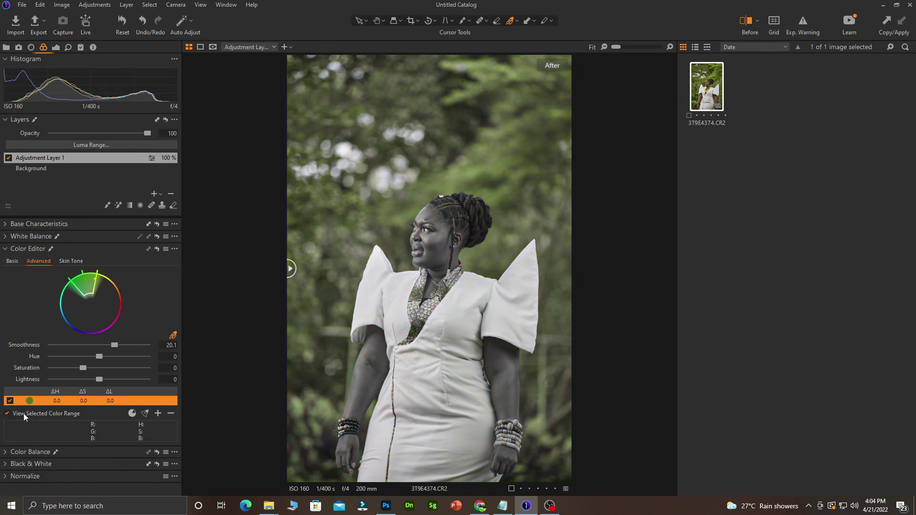
{"action": "left_click", "coordinate": [7, 414]}
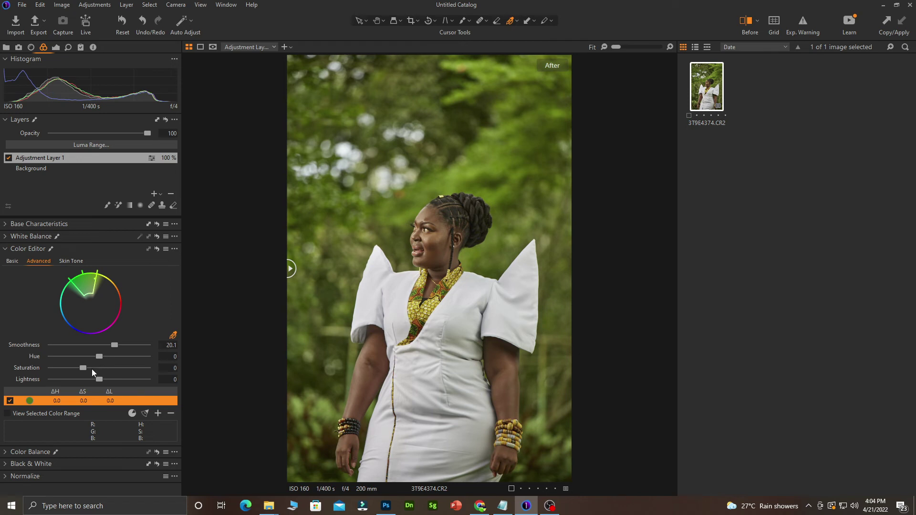
{"action": "left_click_drag", "start_coordinate": [101, 356], "coordinate": [92, 372]}
{"action": "left_click_drag", "start_coordinate": [148, 356], "coordinate": [87, 382]}
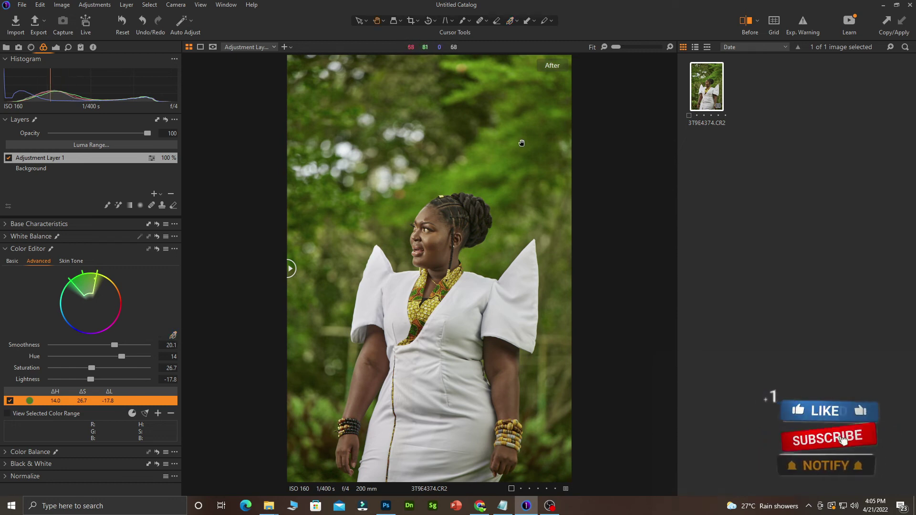
Sample a second color range from the foliage above the woman's head and set its saturation to 5.9 and hue to -5.6
{"action": "left_click", "coordinate": [174, 334]}
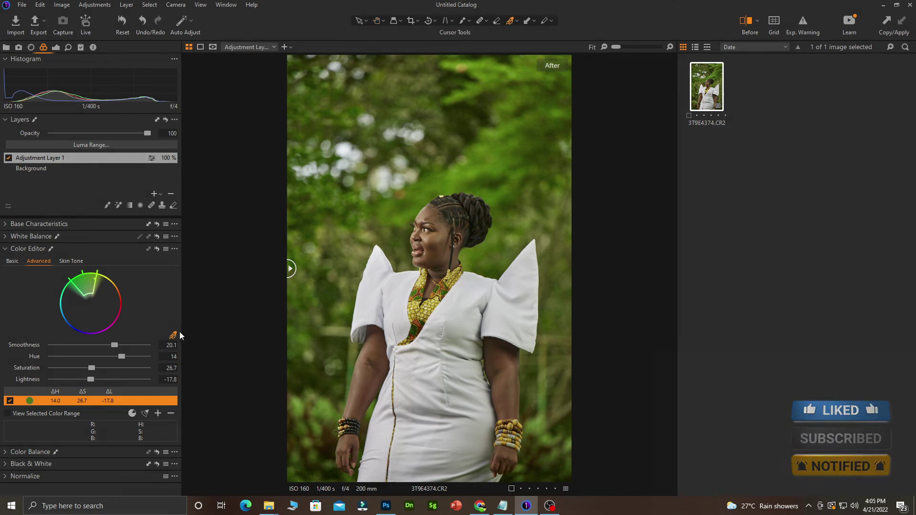
{"action": "left_click", "coordinate": [447, 182]}
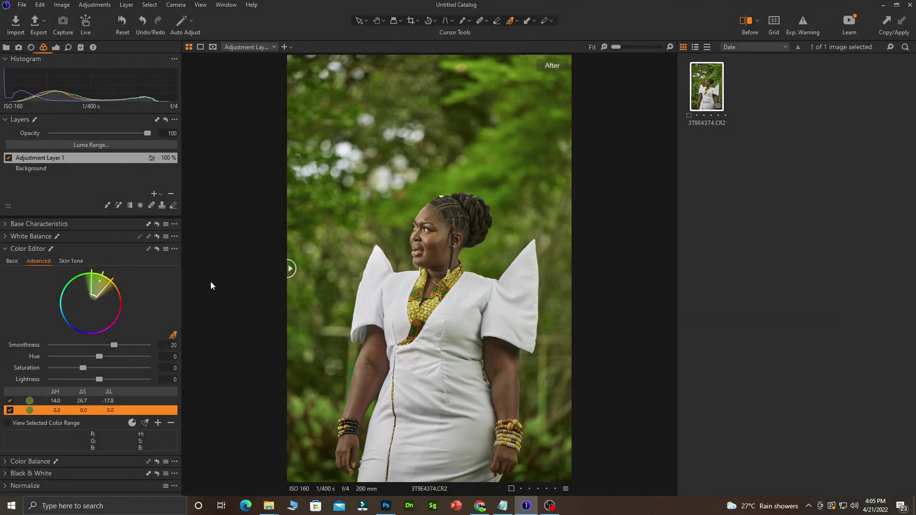
{"action": "mouse_move", "coordinate": [86, 372]}
{"action": "left_mouse_down"}
{"action": "mouse_move", "coordinate": [50, 369]}
{"action": "mouse_move", "coordinate": [104, 369]}
{"action": "mouse_move", "coordinate": [78, 371]}
{"action": "left_mouse_up"}
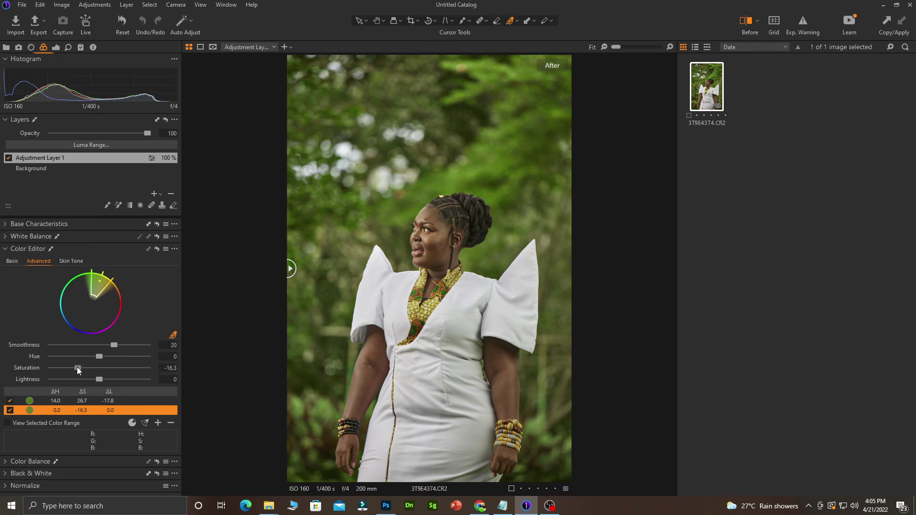
{"action": "left_click_drag", "start_coordinate": [78, 370], "coordinate": [83, 370]}
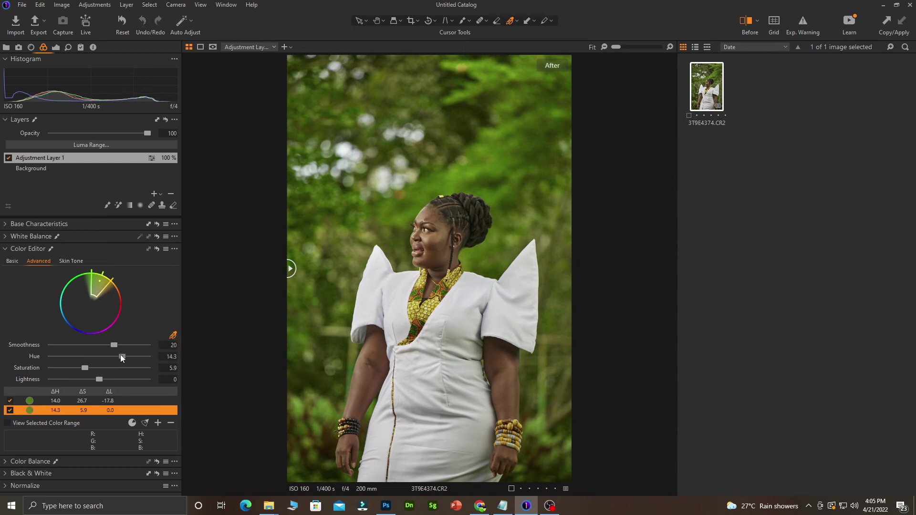
{"action": "left_click_drag", "start_coordinate": [121, 358], "coordinate": [86, 359]}
Sample a third color range from the foliage beside the woman's shoulder and set its hue to 24.9 and saturation to -18.9
{"action": "left_click", "coordinate": [325, 229]}
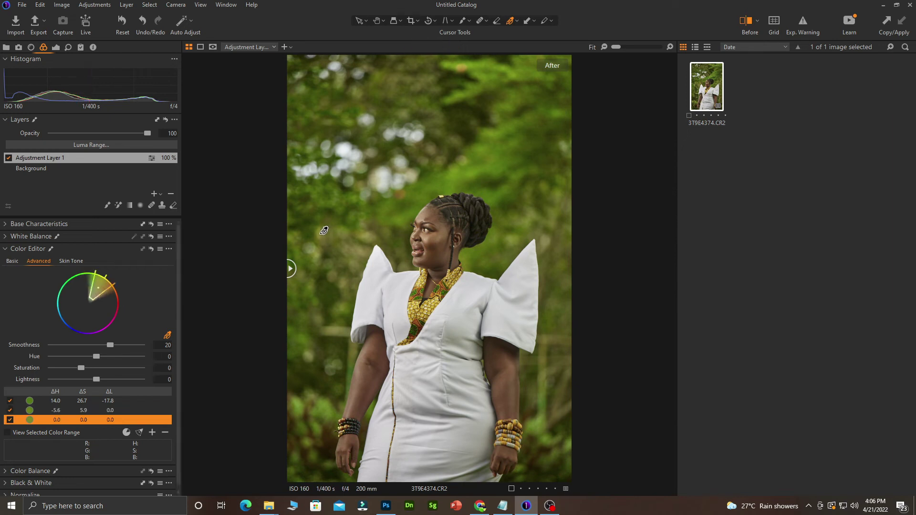
{"action": "left_click_drag", "start_coordinate": [96, 358], "coordinate": [133, 358]}
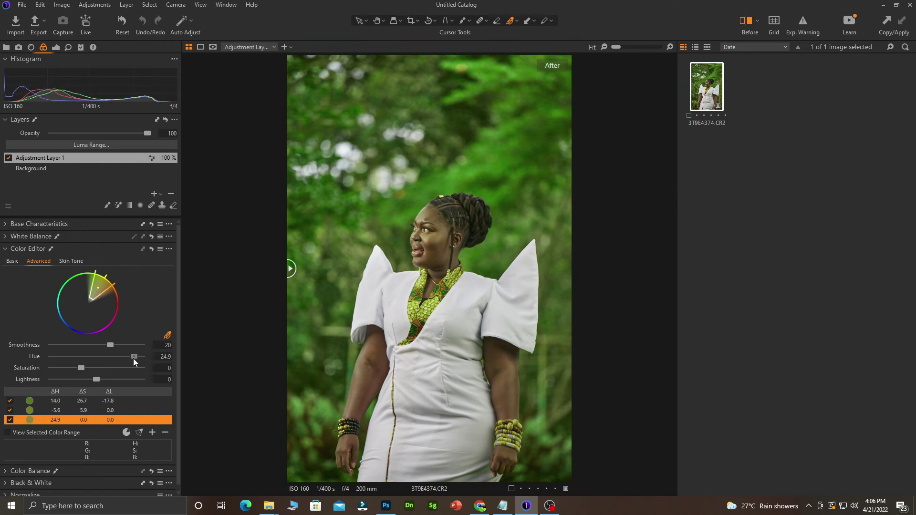
{"action": "mouse_move", "coordinate": [81, 368]}
{"action": "left_mouse_down"}
{"action": "mouse_move", "coordinate": [70, 371]}
{"action": "mouse_move", "coordinate": [78, 377]}
{"action": "left_mouse_up"}
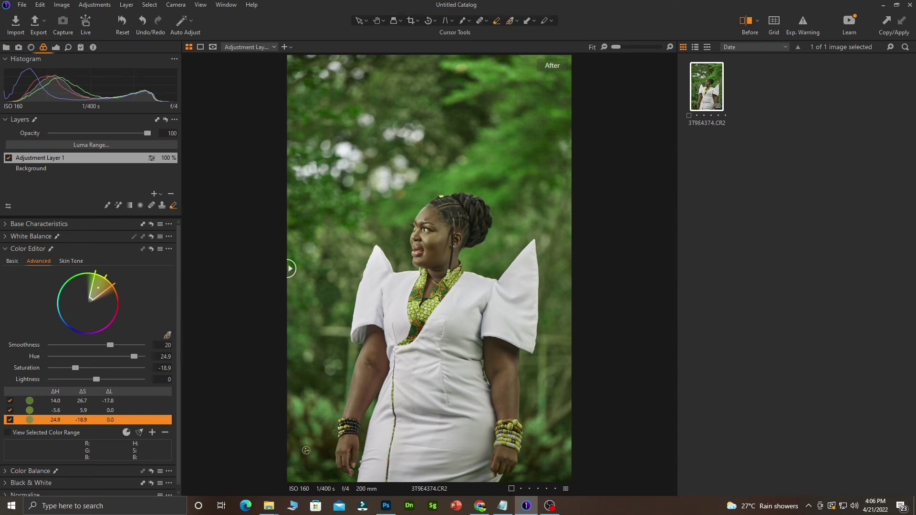
Erase the woman's face, neck, patterned collar and both sets of bracelets from the layer's mask, and compare before and after
{"action": "key", "text": "m"}
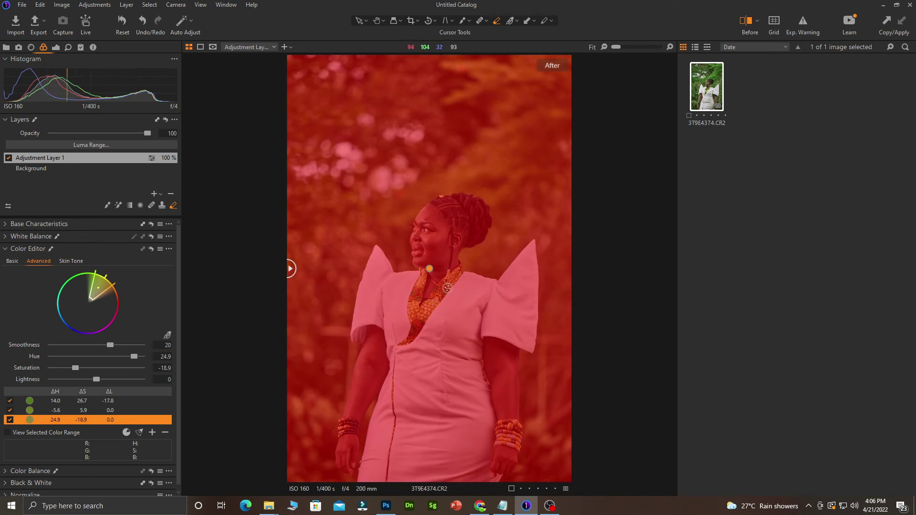
{"action": "mouse_move", "coordinate": [435, 305]}
{"action": "left_mouse_down"}
{"action": "mouse_move", "coordinate": [448, 274]}
{"action": "mouse_move", "coordinate": [406, 341]}
{"action": "mouse_move", "coordinate": [418, 320]}
{"action": "mouse_move", "coordinate": [406, 328]}
{"action": "mouse_move", "coordinate": [410, 295]}
{"action": "mouse_move", "coordinate": [425, 275]}
{"action": "mouse_move", "coordinate": [426, 288]}
{"action": "mouse_move", "coordinate": [426, 247]}
{"action": "mouse_move", "coordinate": [417, 255]}
{"action": "mouse_move", "coordinate": [442, 218]}
{"action": "mouse_move", "coordinate": [432, 264]}
{"action": "mouse_move", "coordinate": [455, 240]}
{"action": "mouse_move", "coordinate": [450, 273]}
{"action": "mouse_move", "coordinate": [428, 270]}
{"action": "mouse_move", "coordinate": [426, 219]}
{"action": "left_mouse_up"}
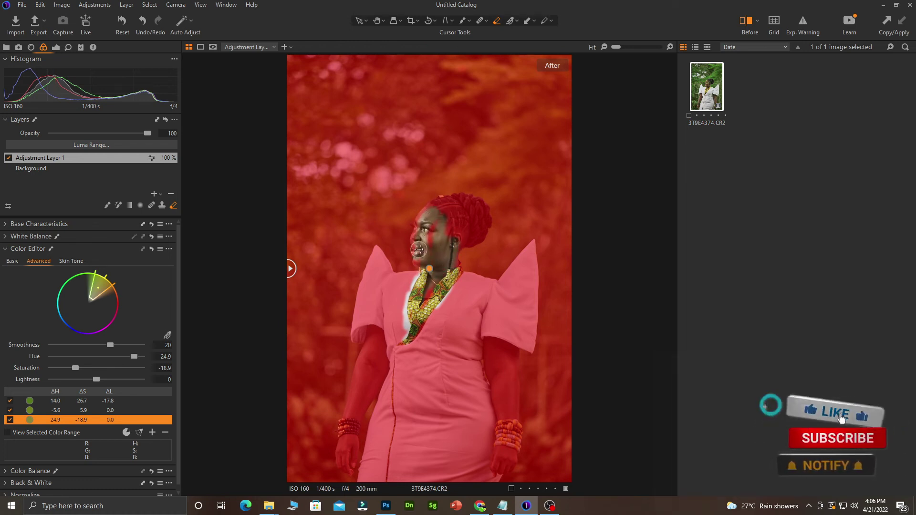
{"action": "left_click_drag", "start_coordinate": [412, 330], "coordinate": [387, 359]}
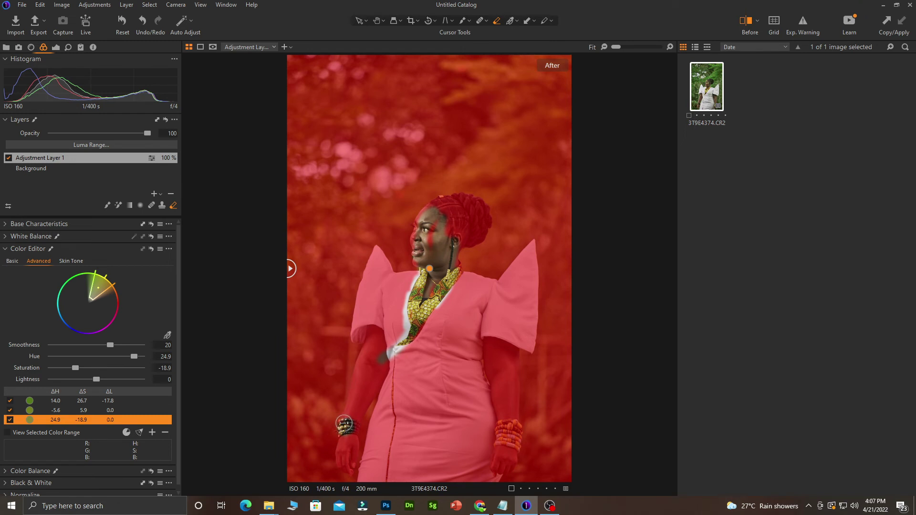
{"action": "mouse_move", "coordinate": [512, 427]}
{"action": "left_mouse_down"}
{"action": "mouse_move", "coordinate": [506, 443]}
{"action": "mouse_move", "coordinate": [503, 426]}
{"action": "mouse_move", "coordinate": [513, 426]}
{"action": "mouse_move", "coordinate": [516, 442]}
{"action": "mouse_move", "coordinate": [518, 427]}
{"action": "mouse_move", "coordinate": [514, 448]}
{"action": "mouse_move", "coordinate": [520, 437]}
{"action": "left_mouse_up"}
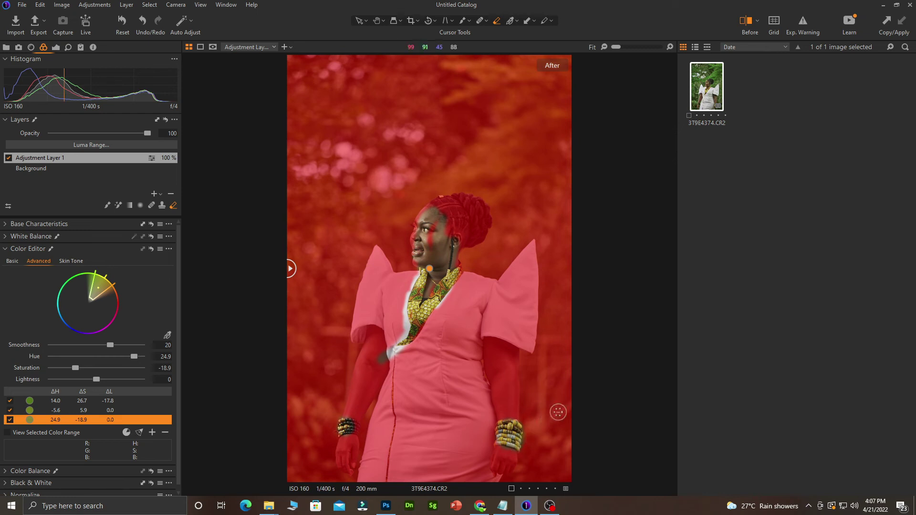
{"action": "key", "text": "m"}
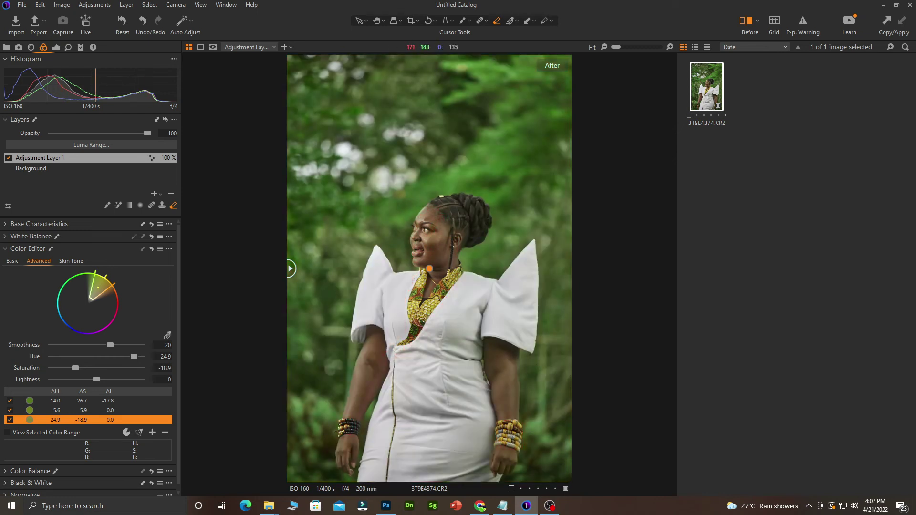
{"action": "left_click_drag", "start_coordinate": [290, 268], "coordinate": [184, 293]}
Sample the skin tone from the woman's forehead and set its hue uniformity to 33
{"action": "left_click", "coordinate": [67, 261]}
{"action": "left_click", "coordinate": [168, 334]}
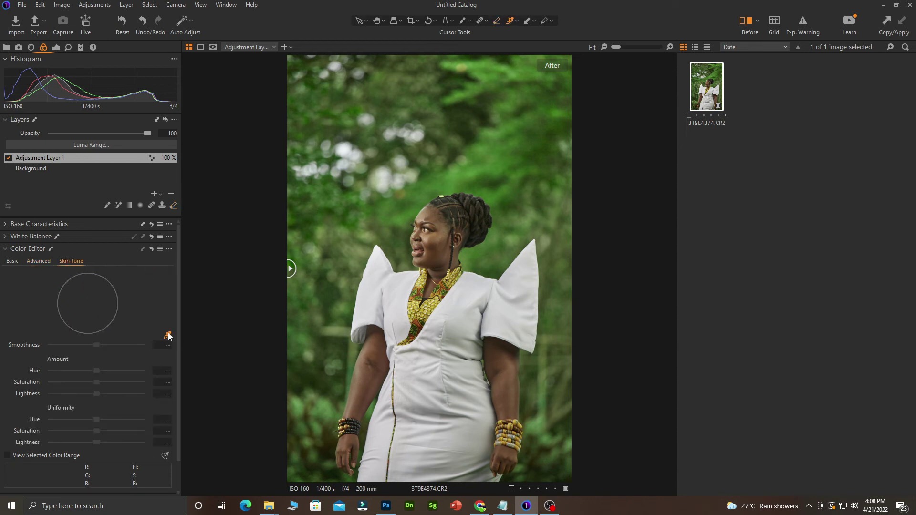
{"action": "left_click", "coordinate": [434, 213]}
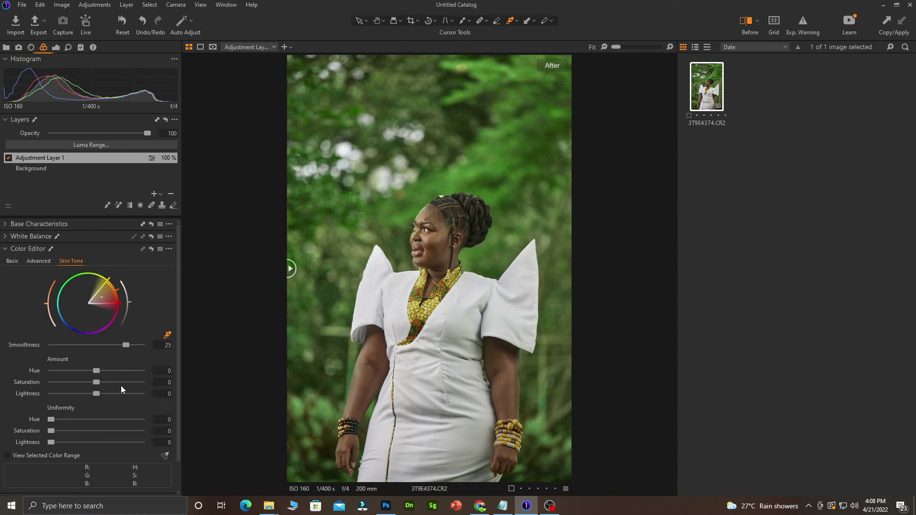
{"action": "scroll", "coordinate": [87, 413], "scroll_direction": "down", "scroll_amount": 2}
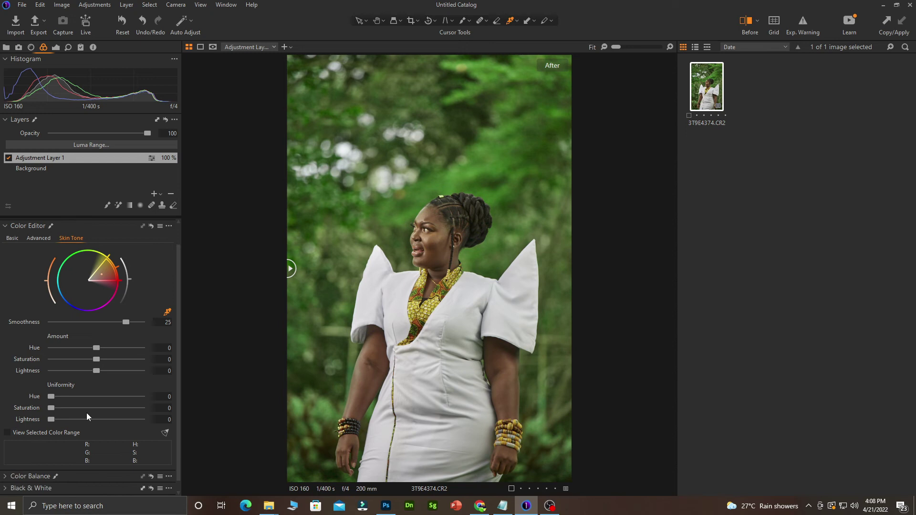
{"action": "scroll", "coordinate": [87, 416], "scroll_direction": "up", "scroll_amount": 1}
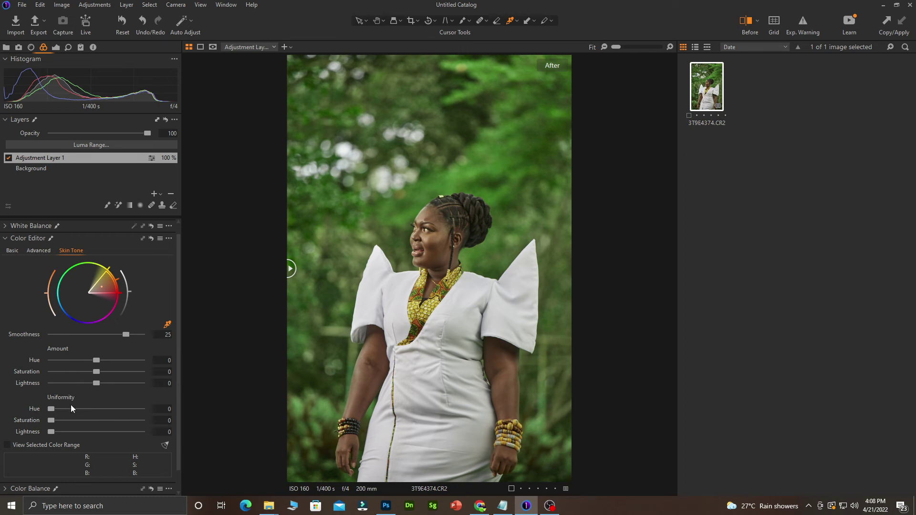
{"action": "left_click_drag", "start_coordinate": [52, 408], "coordinate": [119, 405]}
{"action": "left_click_drag", "start_coordinate": [60, 410], "coordinate": [122, 405]}
{"action": "left_click_drag", "start_coordinate": [53, 409], "coordinate": [81, 409]}
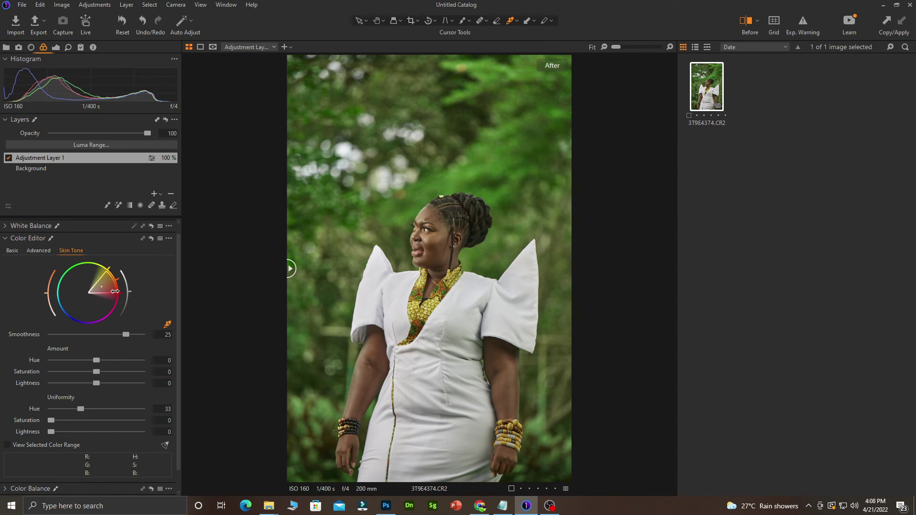
Narrow the skin tone range on its yellow side, raise the saturation uniformity and slightly increase the hue amount
{"action": "left_click_drag", "start_coordinate": [106, 276], "coordinate": [106, 280]}
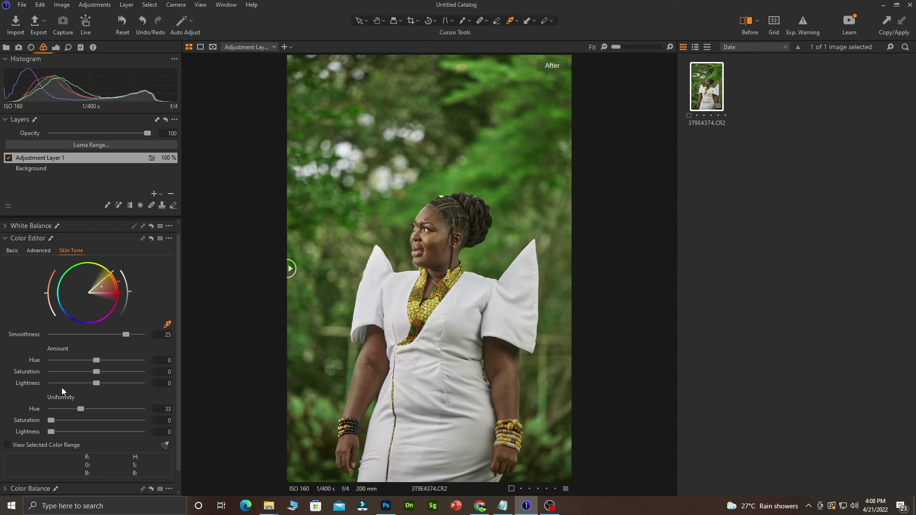
{"action": "left_click_drag", "start_coordinate": [50, 420], "coordinate": [90, 420]}
{"action": "left_click", "coordinate": [8, 445]}
{"action": "left_click_drag", "start_coordinate": [97, 361], "coordinate": [100, 361]}
{"action": "left_click", "coordinate": [6, 241]}
Browse the Color Balance modes and try a strong blue shadow tint on Adjustment Layer 1, resetting it to neutral
{"action": "left_click", "coordinate": [5, 262]}
{"action": "left_click", "coordinate": [39, 275]}
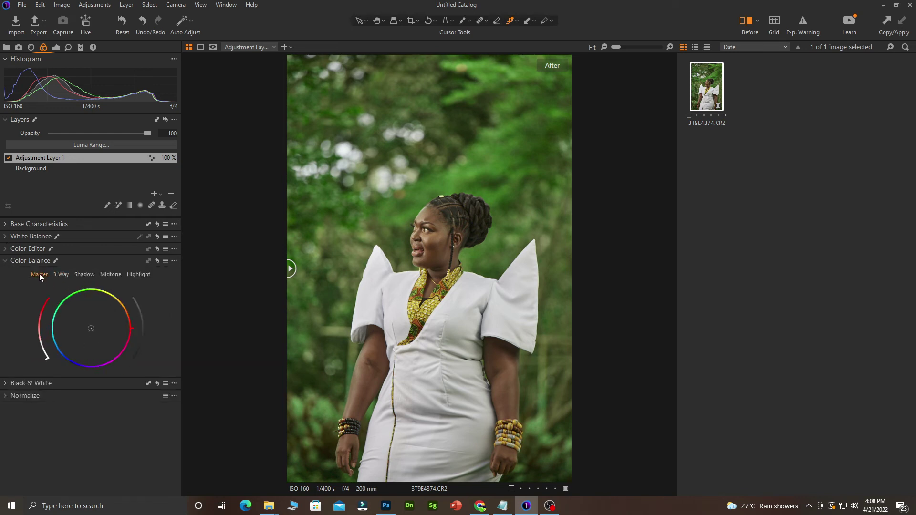
{"action": "left_click", "coordinate": [62, 275]}
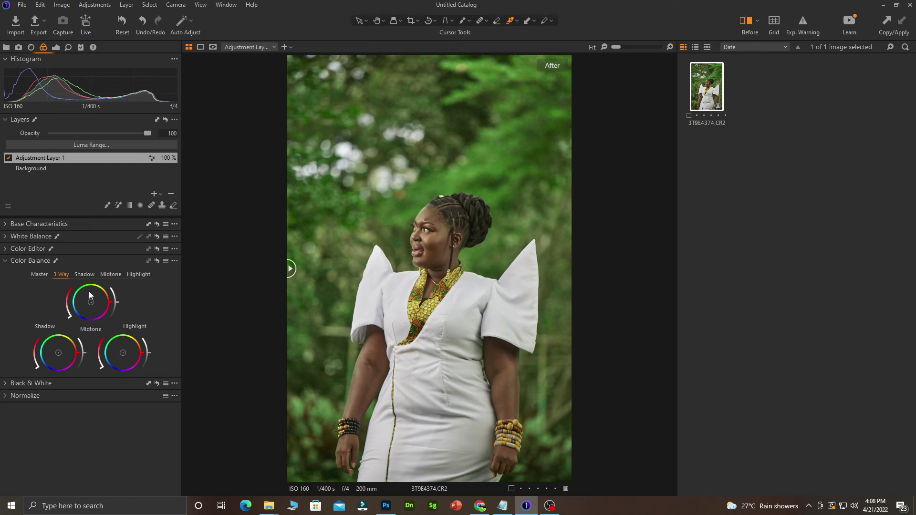
{"action": "left_click", "coordinate": [85, 276]}
{"action": "left_click", "coordinate": [79, 273]}
{"action": "left_click", "coordinate": [137, 275]}
{"action": "left_click", "coordinate": [85, 274]}
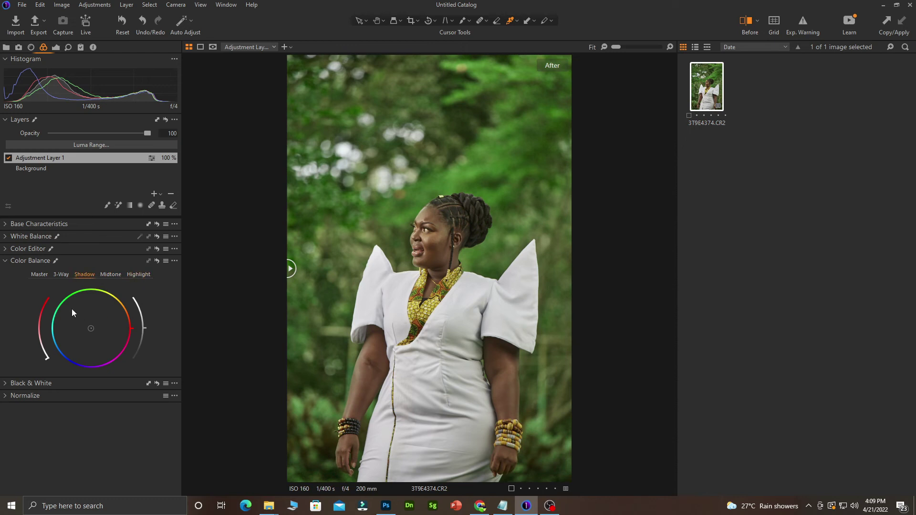
{"action": "left_click_drag", "start_coordinate": [90, 326], "coordinate": [72, 351]}
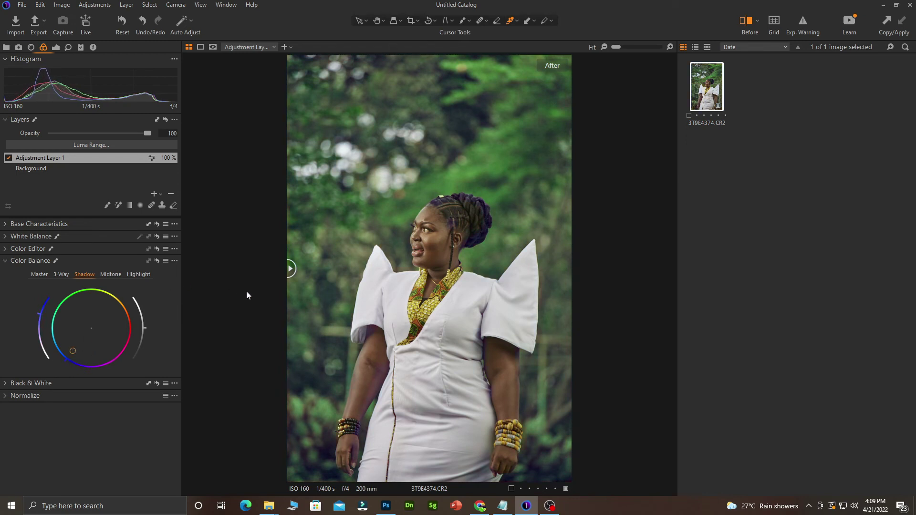
{"action": "double_click", "coordinate": [90, 329]}
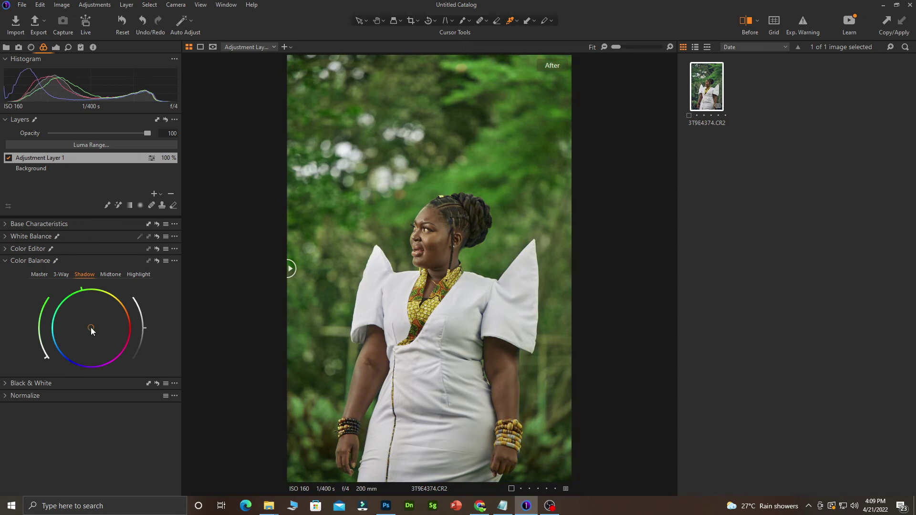
Add a new filled adjustment layer and tint its Color Balance shadows slightly toward magenta-red
{"action": "left_click", "coordinate": [161, 195]}
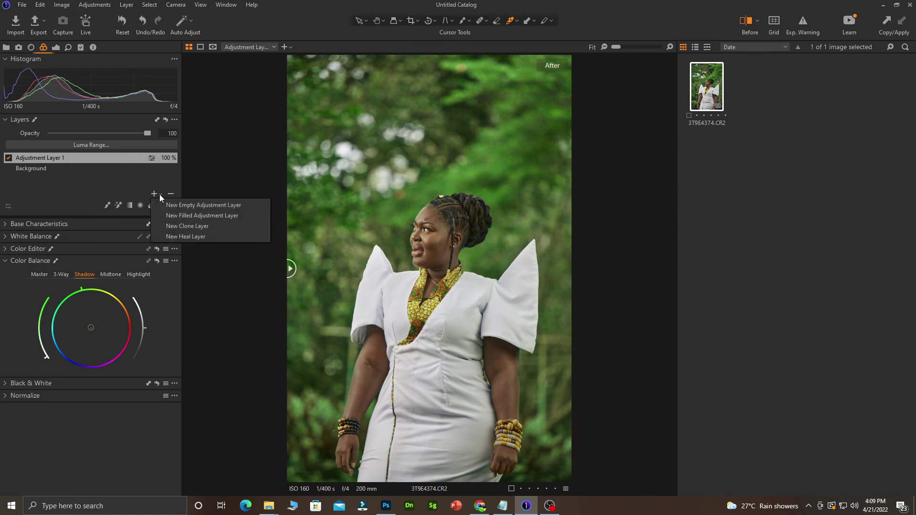
{"action": "left_click", "coordinate": [190, 215]}
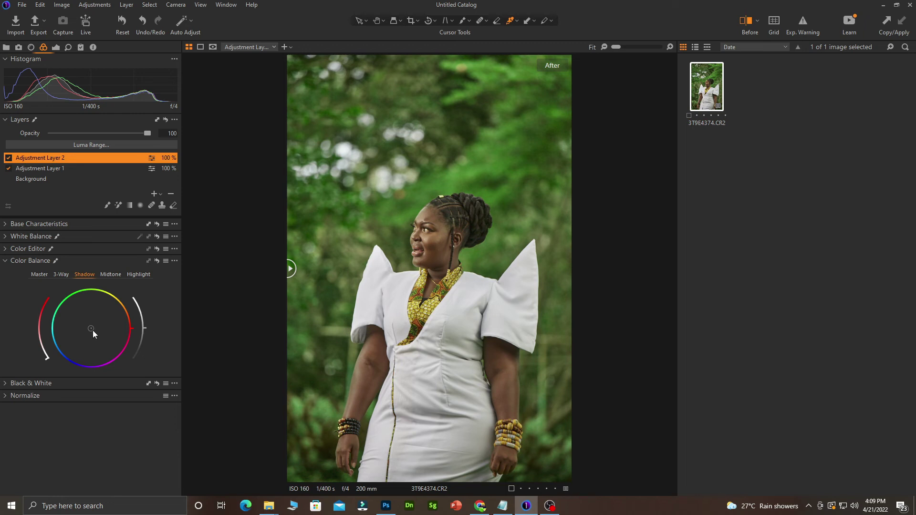
{"action": "mouse_move", "coordinate": [91, 330]}
{"action": "left_mouse_down"}
{"action": "mouse_move", "coordinate": [116, 328]}
{"action": "mouse_move", "coordinate": [102, 323]}
{"action": "mouse_move", "coordinate": [105, 337]}
{"action": "left_mouse_up"}
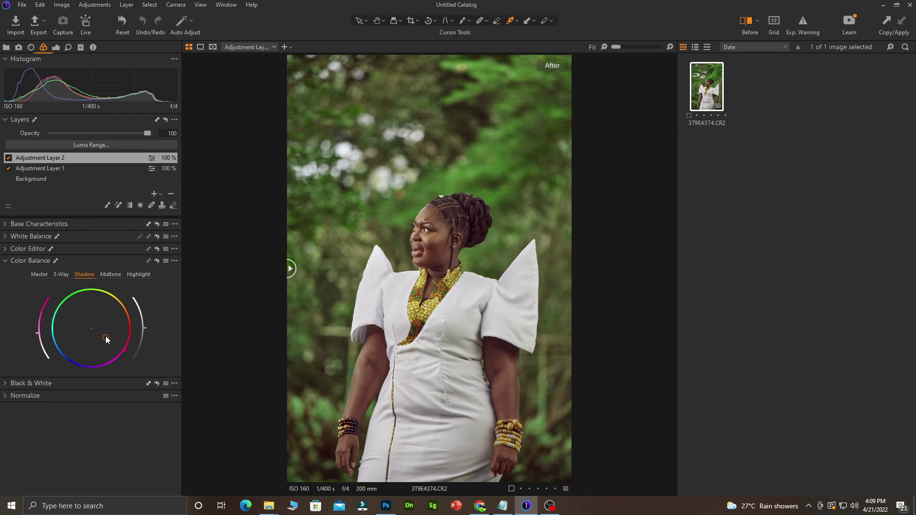
{"action": "left_click_drag", "start_coordinate": [108, 337], "coordinate": [110, 335]}
Tint the Color Balance midtones of Adjustment Layer 2 toward blue
{"action": "left_click", "coordinate": [112, 275]}
{"action": "mouse_move", "coordinate": [96, 326]}
{"action": "left_mouse_down"}
{"action": "mouse_move", "coordinate": [71, 337]}
{"action": "mouse_move", "coordinate": [96, 322]}
{"action": "mouse_move", "coordinate": [100, 333]}
{"action": "mouse_move", "coordinate": [82, 337]}
{"action": "left_mouse_up"}
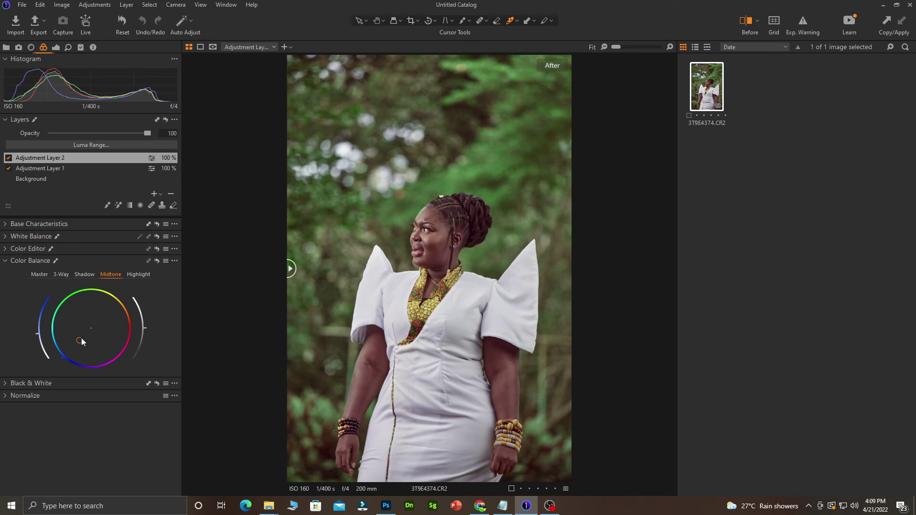
{"action": "mouse_move", "coordinate": [81, 338]}
{"action": "left_mouse_down"}
{"action": "mouse_move", "coordinate": [70, 327]}
{"action": "mouse_move", "coordinate": [85, 312]}
{"action": "mouse_move", "coordinate": [95, 333]}
{"action": "mouse_move", "coordinate": [73, 339]}
{"action": "left_mouse_up"}
Tint the Color Balance highlights slightly toward violet-blue and compare the photo before and after
{"action": "left_click", "coordinate": [137, 275]}
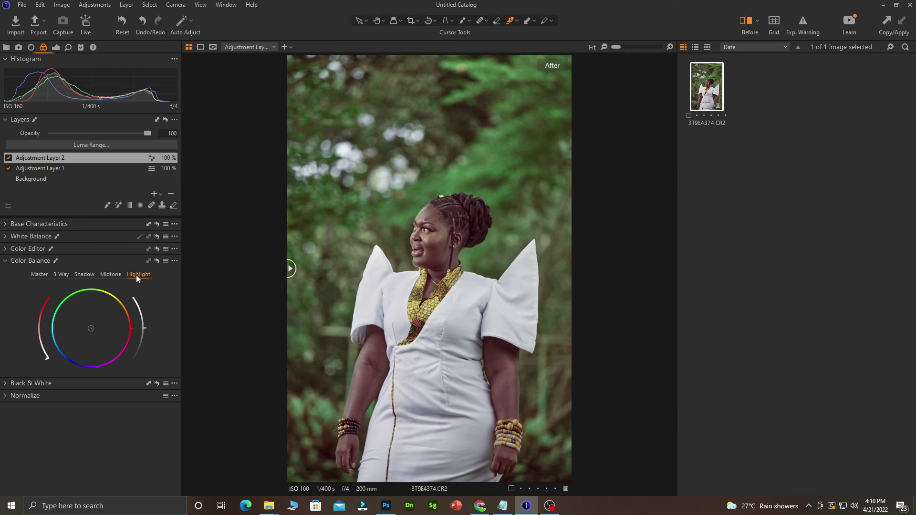
{"action": "mouse_move", "coordinate": [91, 328]}
{"action": "left_mouse_down"}
{"action": "mouse_move", "coordinate": [113, 323]}
{"action": "mouse_move", "coordinate": [93, 340]}
{"action": "left_mouse_up"}
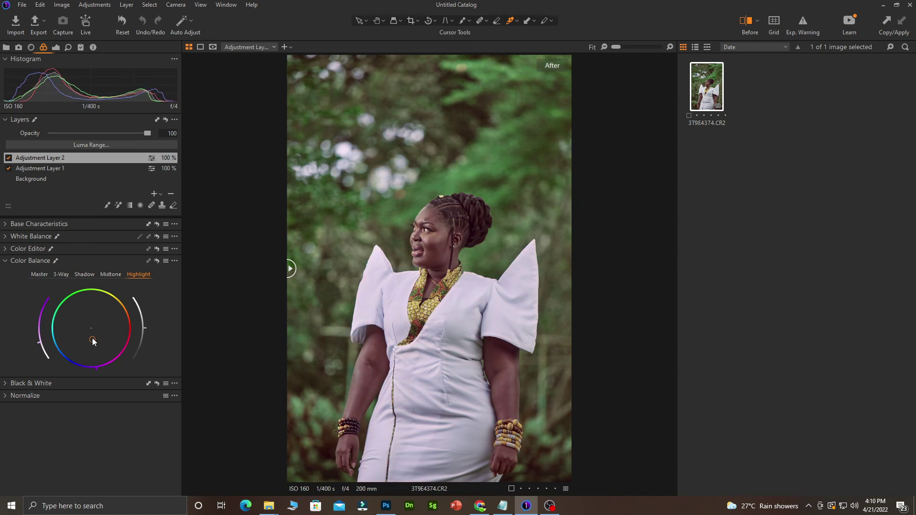
{"action": "left_click_drag", "start_coordinate": [93, 340], "coordinate": [90, 336]}
{"action": "left_click_drag", "start_coordinate": [289, 266], "coordinate": [32, 353]}
Tint the Color Balance master wheel moderately toward blue, fine-tune its saturation and compare before and after
{"action": "left_click", "coordinate": [38, 275]}
{"action": "left_click_drag", "start_coordinate": [90, 327], "coordinate": [61, 329]}
{"action": "mouse_move", "coordinate": [61, 336]}
{"action": "left_mouse_down"}
{"action": "mouse_move", "coordinate": [80, 333]}
{"action": "mouse_move", "coordinate": [76, 324]}
{"action": "mouse_move", "coordinate": [85, 340]}
{"action": "mouse_move", "coordinate": [79, 334]}
{"action": "mouse_move", "coordinate": [93, 315]}
{"action": "mouse_move", "coordinate": [97, 339]}
{"action": "mouse_move", "coordinate": [71, 339]}
{"action": "left_mouse_up"}
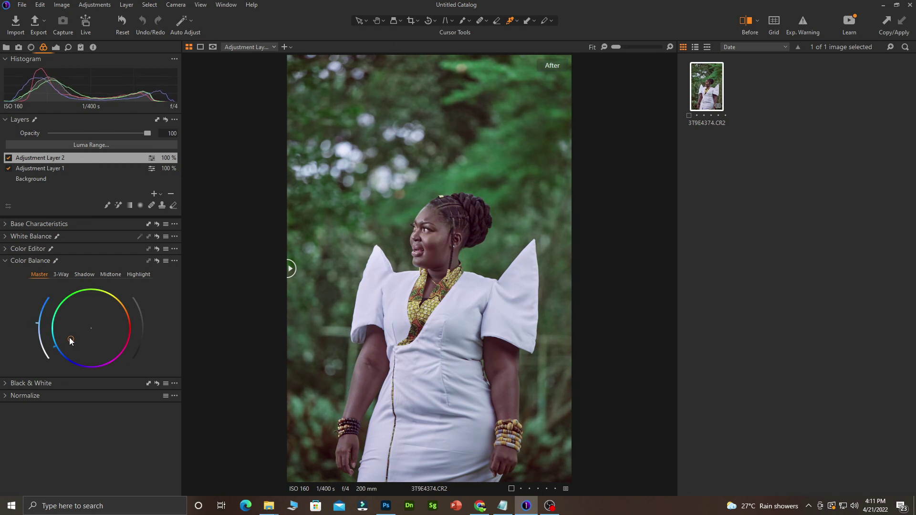
{"action": "left_click_drag", "start_coordinate": [70, 340], "coordinate": [70, 340]}
{"action": "mouse_move", "coordinate": [37, 323]}
{"action": "left_mouse_down"}
{"action": "mouse_move", "coordinate": [37, 334]}
{"action": "mouse_move", "coordinate": [42, 317]}
{"action": "mouse_move", "coordinate": [41, 326]}
{"action": "left_mouse_up"}
{"action": "left_click_drag", "start_coordinate": [290, 269], "coordinate": [98, 316]}
Add a shadow point at input 52, output 51 and a highlight point at 189 to the RGB curve
{"action": "left_click", "coordinate": [56, 47]}
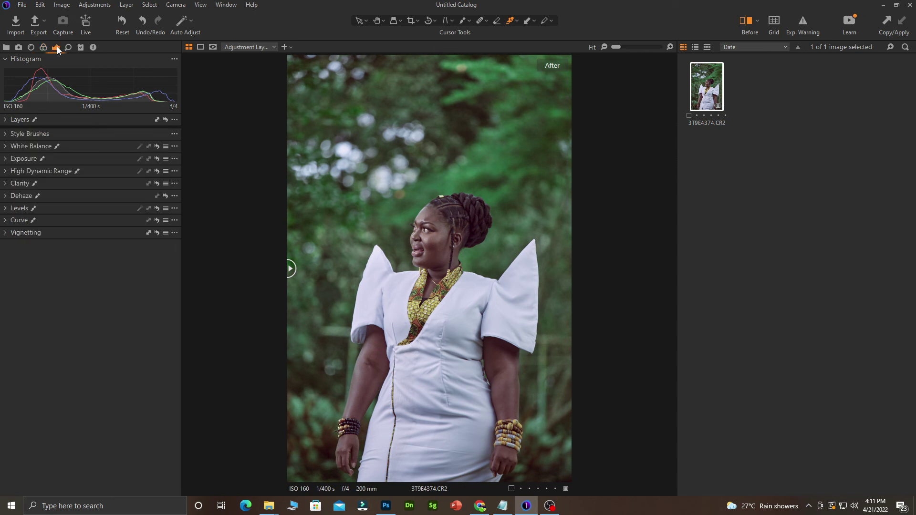
{"action": "left_click", "coordinate": [11, 220]}
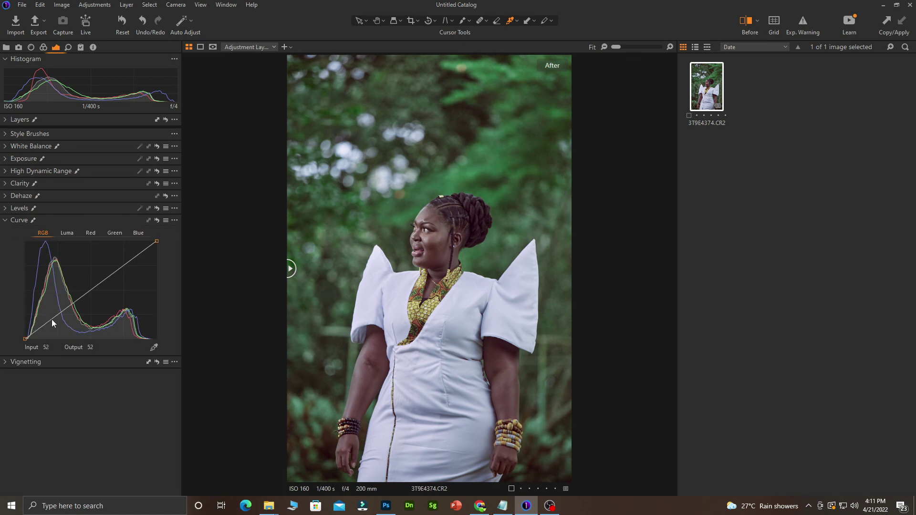
{"action": "left_click_drag", "start_coordinate": [51, 319], "coordinate": [52, 320]}
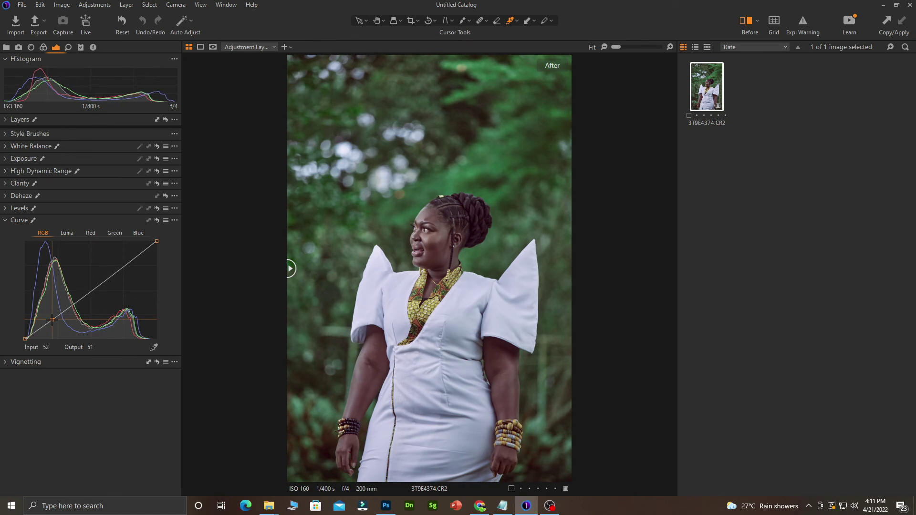
{"action": "left_click", "coordinate": [123, 268]}
{"action": "left_click_drag", "start_coordinate": [123, 268], "coordinate": [122, 265]}
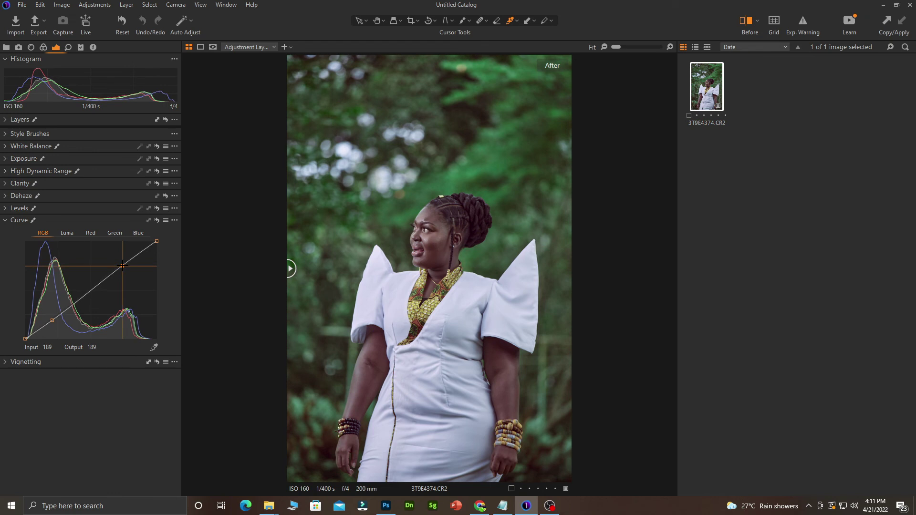
Raise the RGB levels black point to 4 and nudge the white point slightly inward
{"action": "left_click", "coordinate": [6, 220]}
{"action": "left_click", "coordinate": [5, 209]}
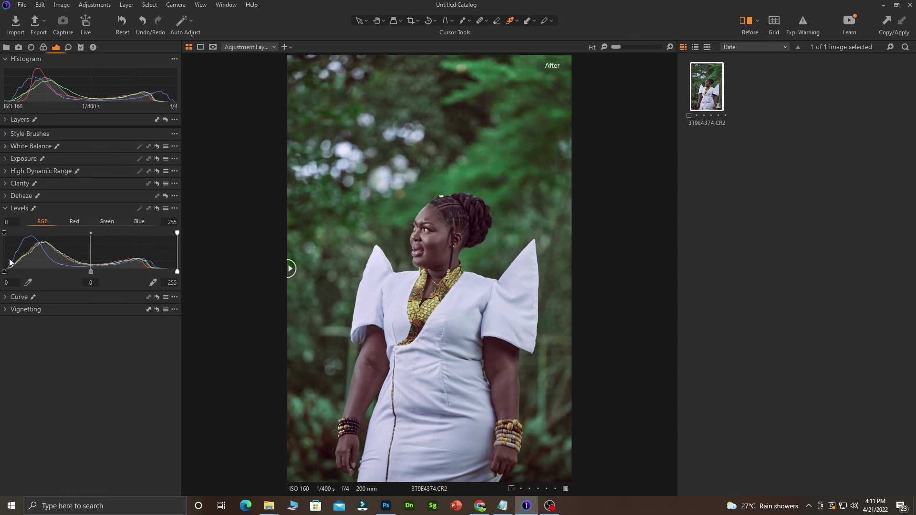
{"action": "left_click_drag", "start_coordinate": [5, 271], "coordinate": [7, 272]}
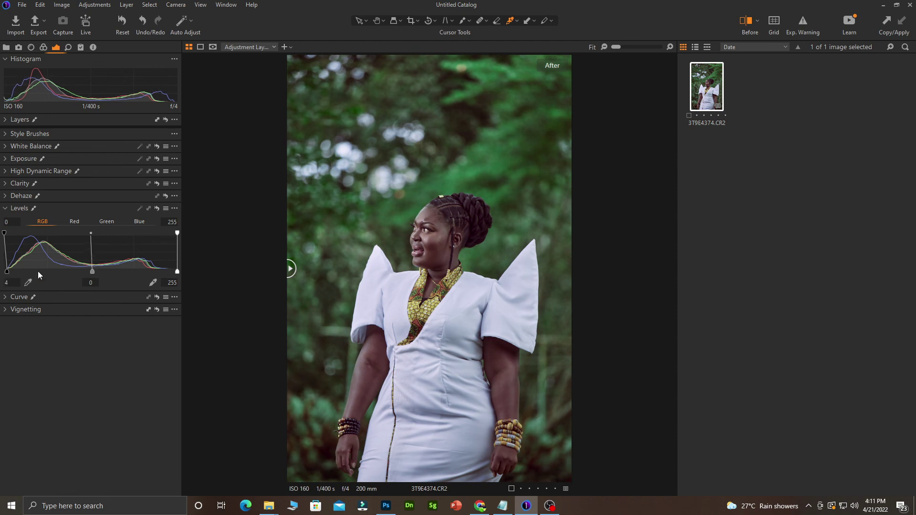
{"action": "left_click_drag", "start_coordinate": [178, 273], "coordinate": [177, 275]}
Return to the color tools and add another new filled adjustment layer above Adjustment Layer 2
{"action": "left_click", "coordinate": [42, 47]}
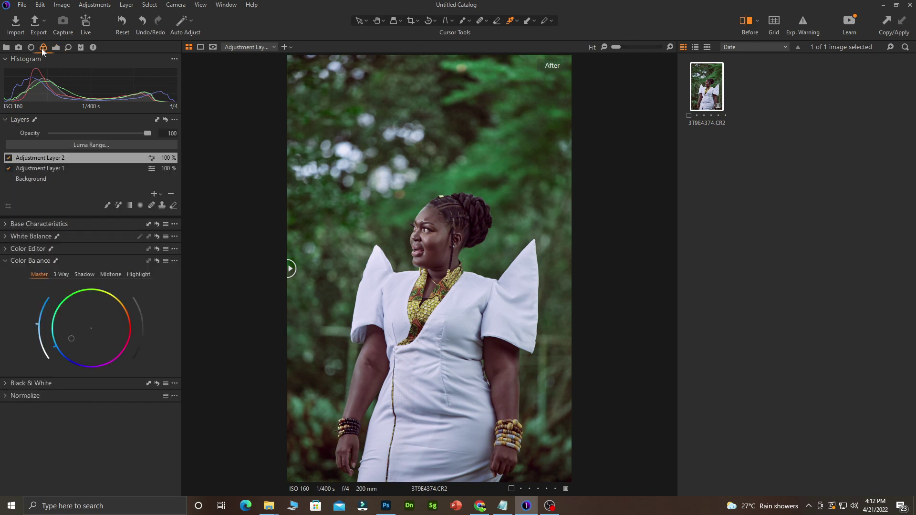
{"action": "left_click", "coordinate": [161, 196]}
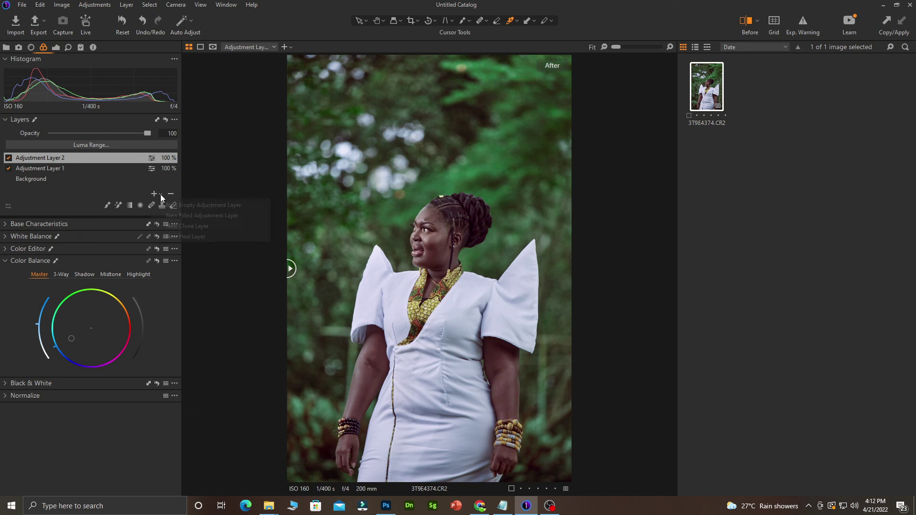
{"action": "left_click", "coordinate": [183, 214]}
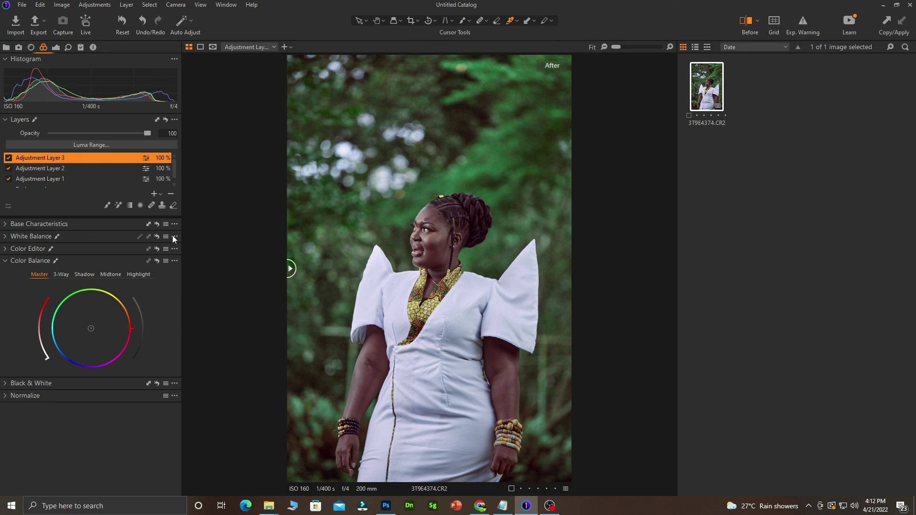
Sample the skin color from the woman's cheek for a Skin Tone adjustment in the Color Editor
{"action": "left_click", "coordinate": [6, 261]}
{"action": "left_click", "coordinate": [6, 250]}
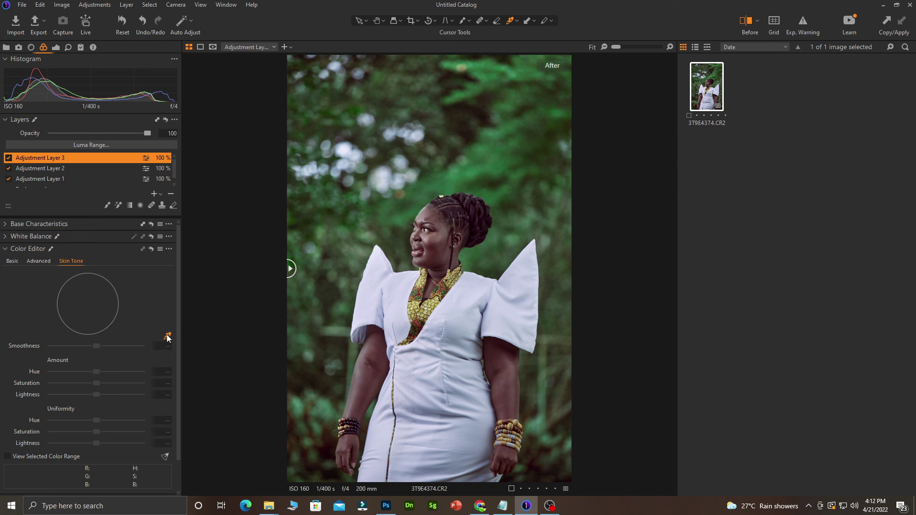
{"action": "left_click", "coordinate": [440, 234]}
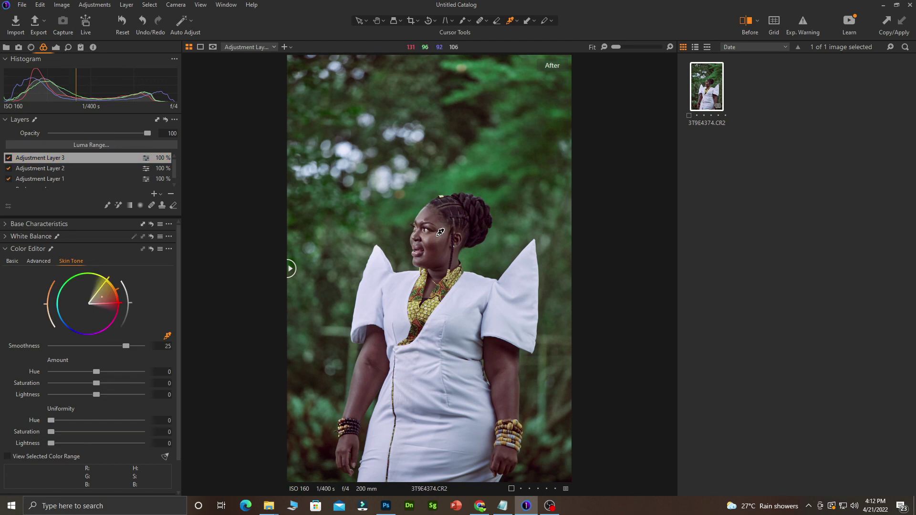
Set the skin tone amount to hue 1.4, saturation 4.1 and lightness 6.5, briefly previewing the selected color range
{"action": "scroll", "coordinate": [178, 313], "scroll_direction": "down", "scroll_amount": 2}
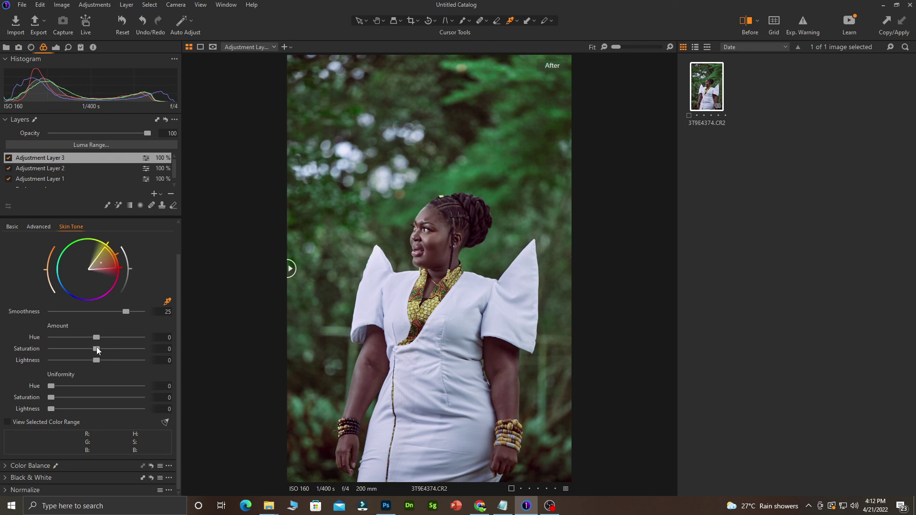
{"action": "mouse_move", "coordinate": [97, 337]}
{"action": "left_mouse_down"}
{"action": "mouse_move", "coordinate": [81, 339]}
{"action": "mouse_move", "coordinate": [126, 339]}
{"action": "mouse_move", "coordinate": [82, 340]}
{"action": "left_mouse_up"}
{"action": "left_click", "coordinate": [7, 423]}
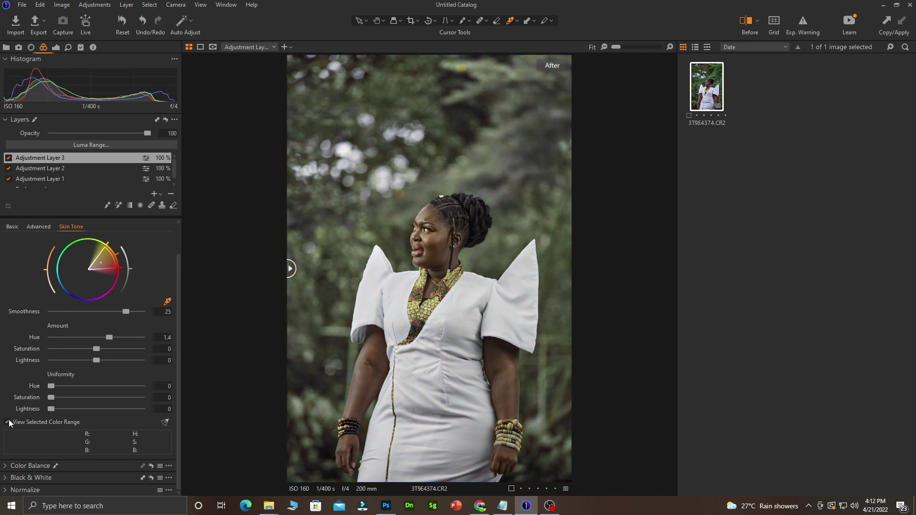
{"action": "left_click", "coordinate": [8, 422]}
{"action": "left_click_drag", "start_coordinate": [96, 349], "coordinate": [78, 359]}
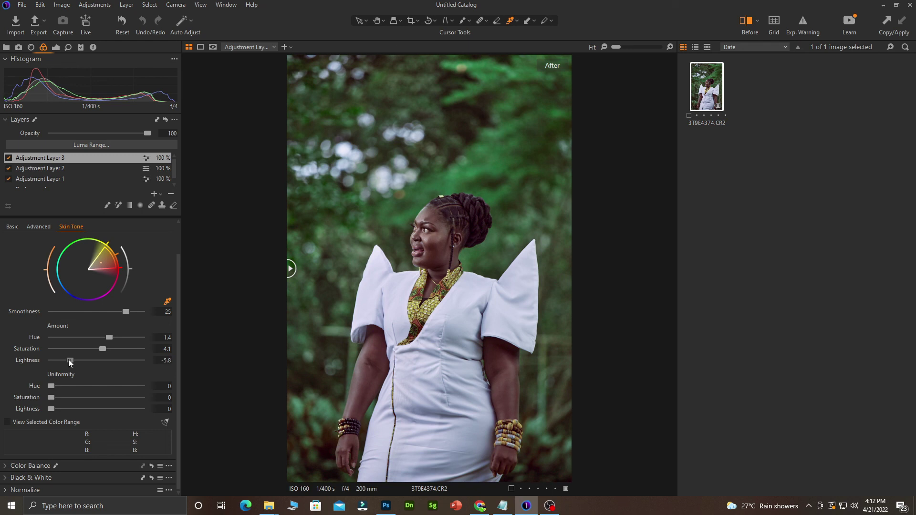
{"action": "left_click_drag", "start_coordinate": [69, 360], "coordinate": [125, 360]}
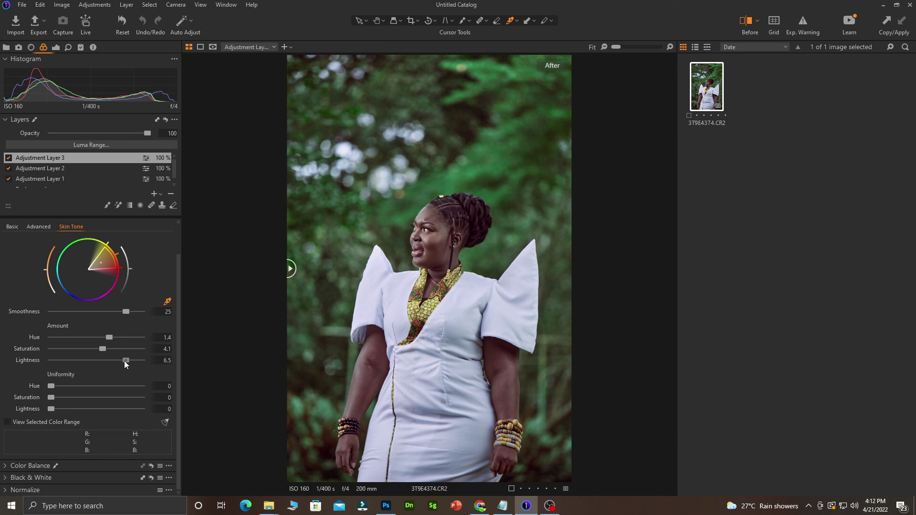
Raise the skin tone's hue uniformity past the midpoint and its saturation uniformity slightly
{"action": "left_click_drag", "start_coordinate": [53, 387], "coordinate": [83, 386]}
{"action": "left_click_drag", "start_coordinate": [92, 384], "coordinate": [109, 385]}
{"action": "mouse_move", "coordinate": [53, 397]}
{"action": "left_mouse_down"}
{"action": "mouse_move", "coordinate": [72, 397]}
{"action": "mouse_move", "coordinate": [64, 397]}
{"action": "left_mouse_up"}
Darken the photo's edges with a vignetting amount of -1.31, inspect the dress up close and compare before and after
{"action": "left_click", "coordinate": [56, 47]}
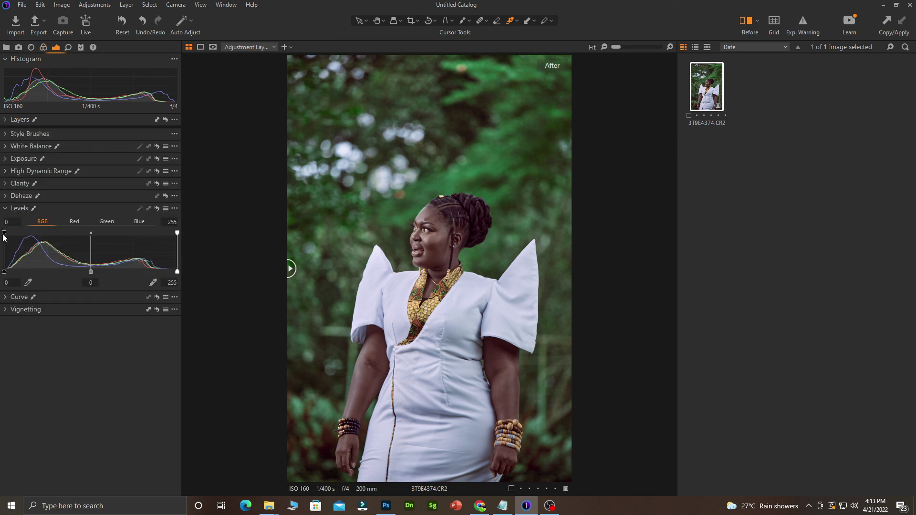
{"action": "left_click", "coordinate": [5, 210]}
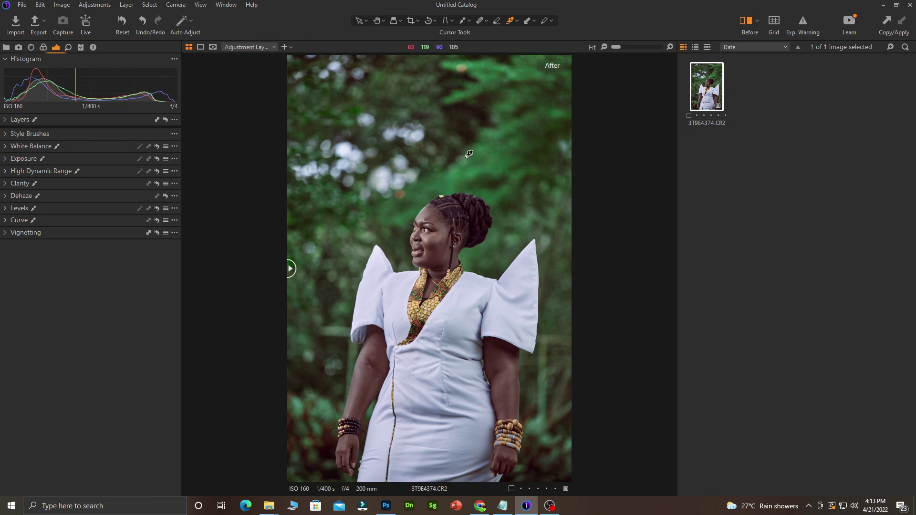
{"action": "left_click", "coordinate": [5, 233]}
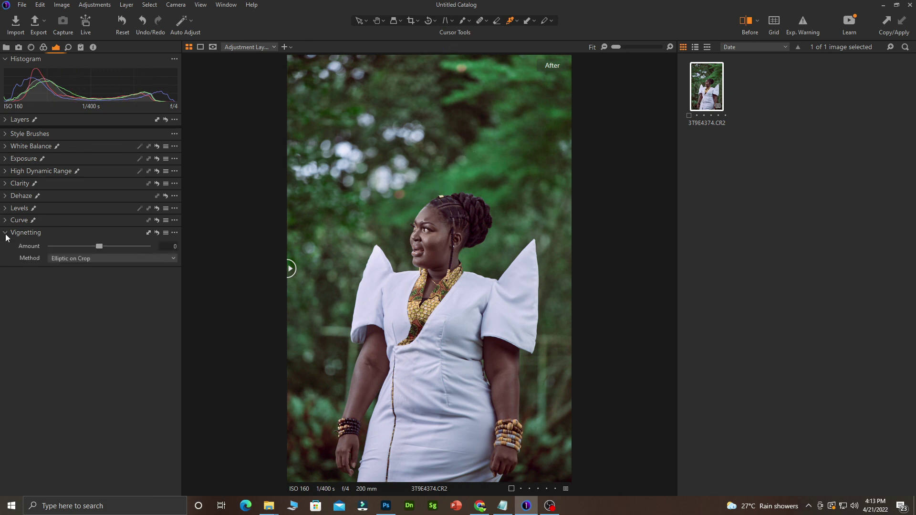
{"action": "left_click_drag", "start_coordinate": [99, 246], "coordinate": [84, 251]}
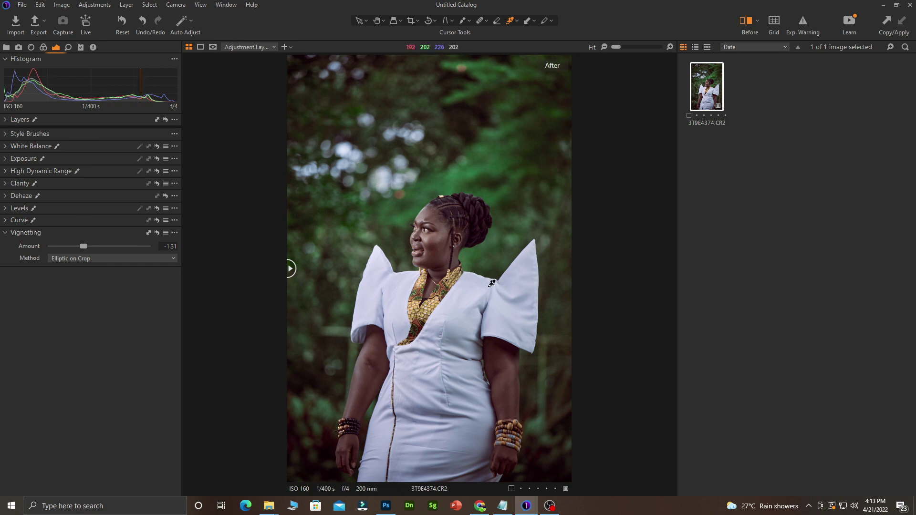
{"action": "mouse_move", "coordinate": [439, 275]}
{"action": "left_mouse_down"}
{"action": "mouse_move", "coordinate": [448, 258]}
{"action": "mouse_move", "coordinate": [405, 222]}
{"action": "mouse_move", "coordinate": [440, 227]}
{"action": "mouse_move", "coordinate": [429, 284]}
{"action": "left_mouse_up"}
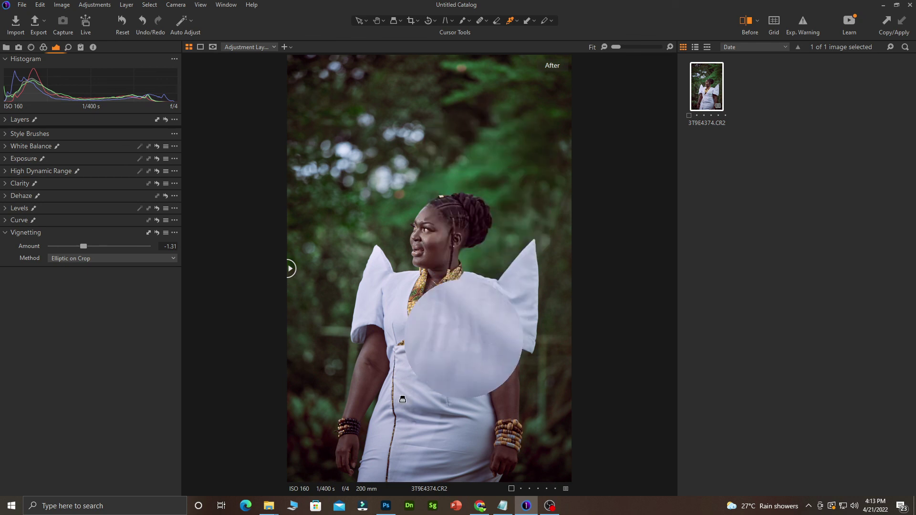
{"action": "mouse_move", "coordinate": [288, 269]}
{"action": "left_mouse_down"}
{"action": "mouse_move", "coordinate": [568, 269]}
{"action": "mouse_move", "coordinate": [289, 269]}
{"action": "left_mouse_up"}
{"action": "left_click_drag", "start_coordinate": [258, 299], "coordinate": [261, 331]}
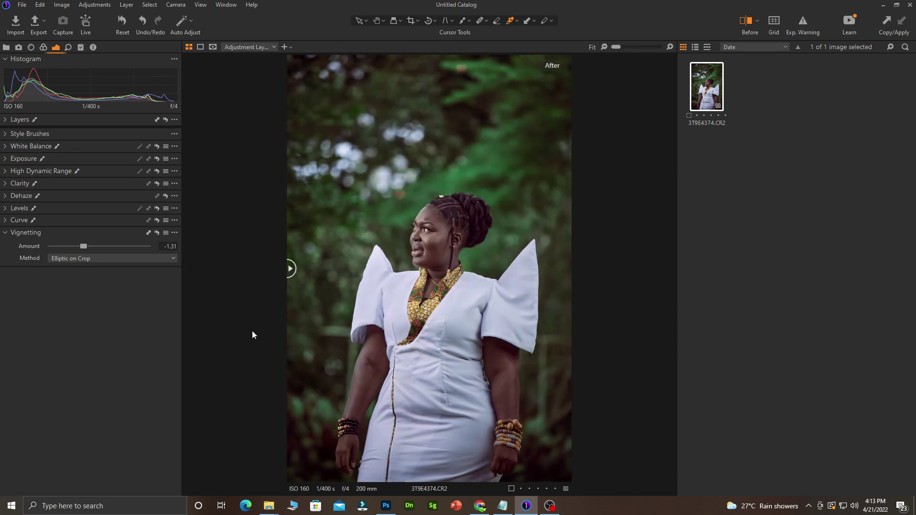